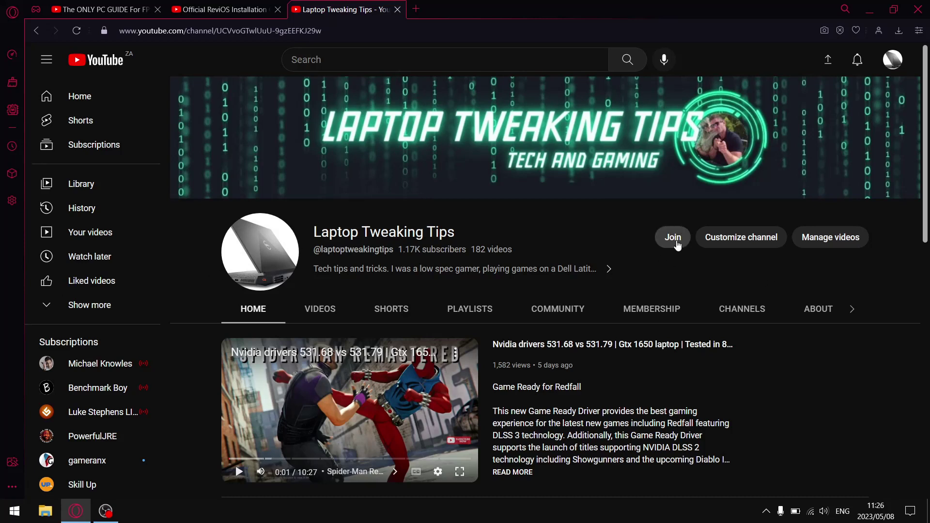
# View the Tweaking Tips Army membership tier's perks, then close the membership options.
pyautogui.click(678, 246)
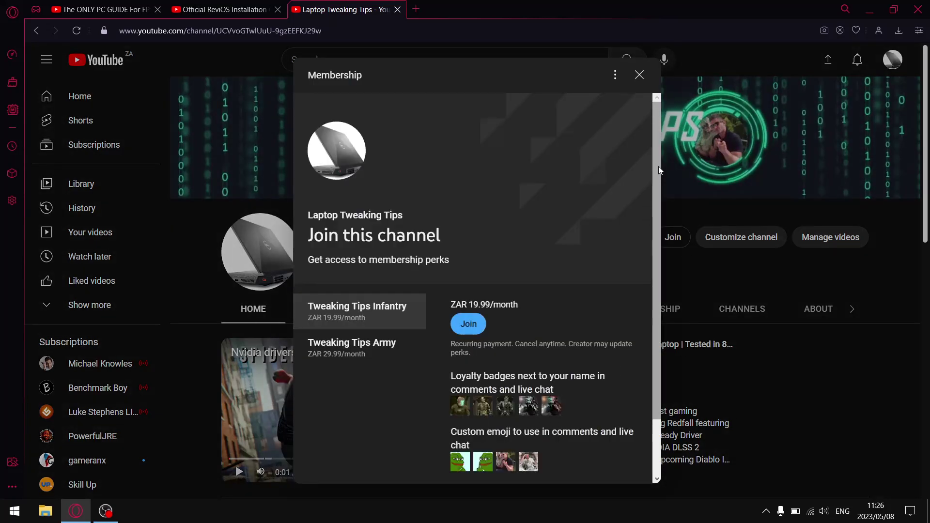
pyautogui.moveTo(658, 167); pyautogui.dragTo(654, 246)
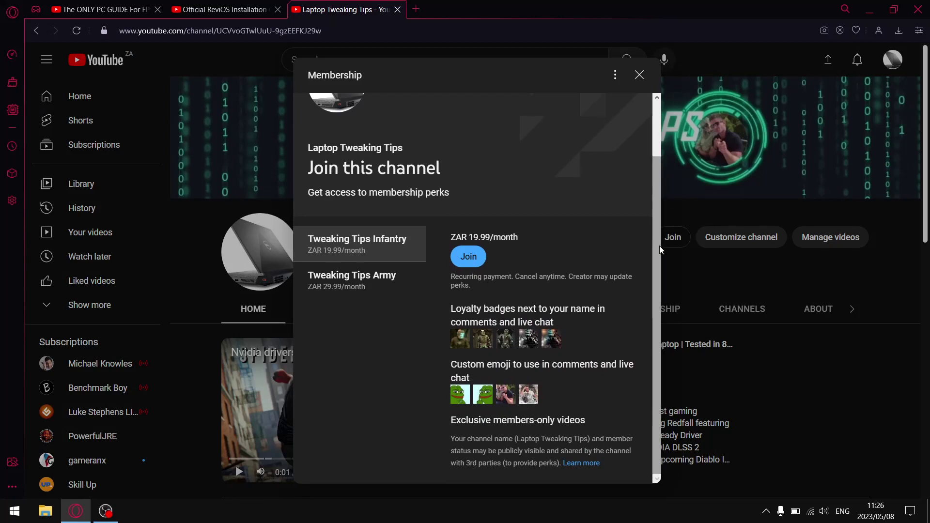
pyautogui.click(345, 289)
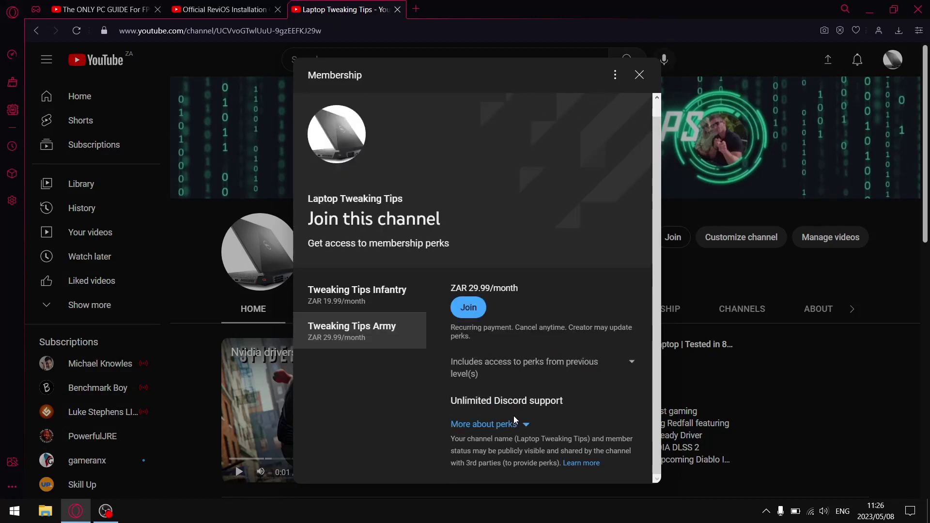
pyautogui.click(639, 75)
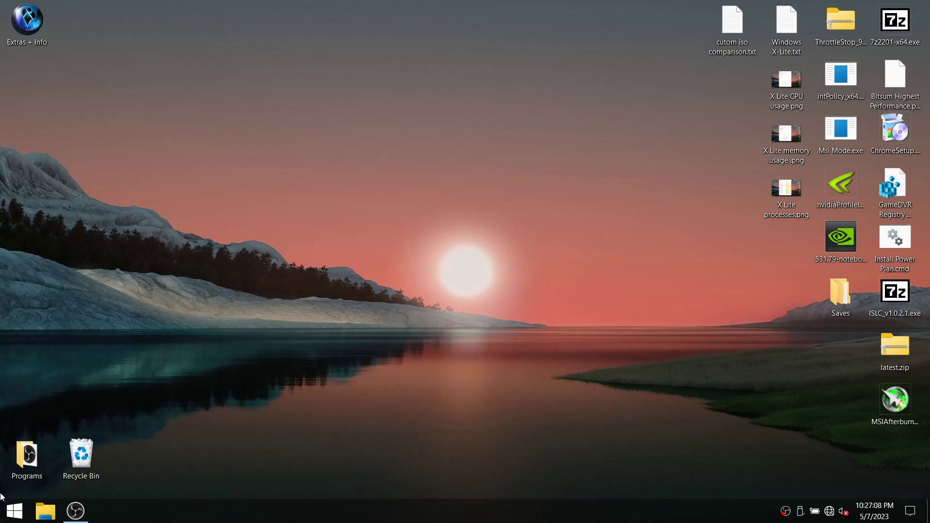
# Briefly open the Programs folder, then view This PC with its C:, D: and E: drives and close it.
pyautogui.doubleClick(18, 458)
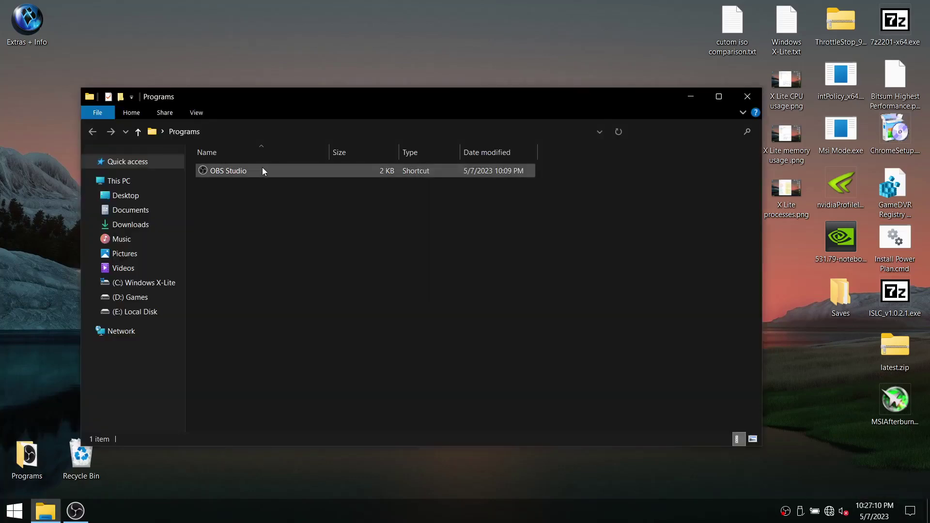
pyautogui.click(748, 97)
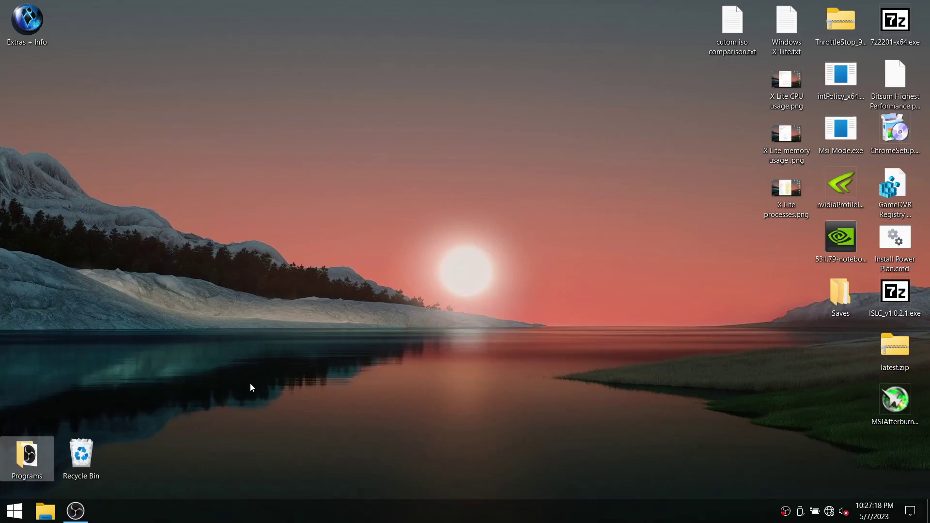
pyautogui.click(46, 512)
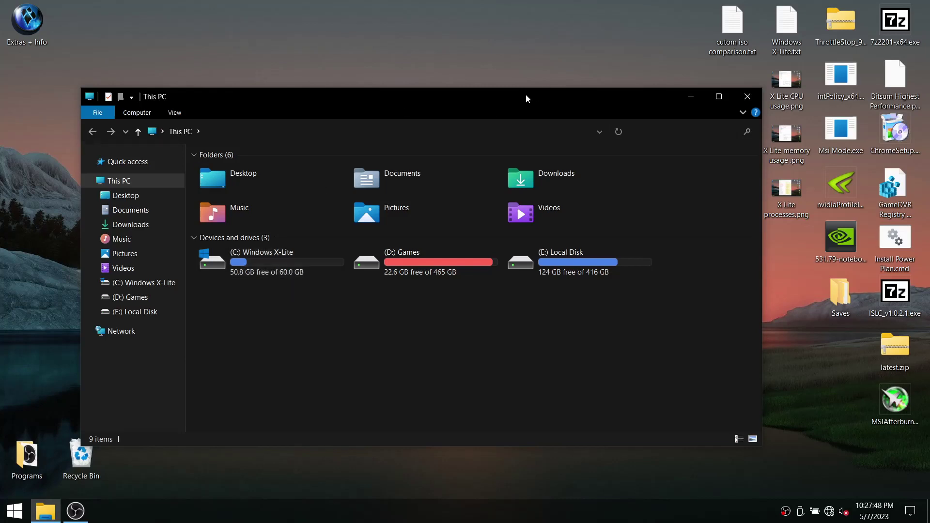
pyautogui.moveTo(526, 96); pyautogui.dragTo(526, 70)
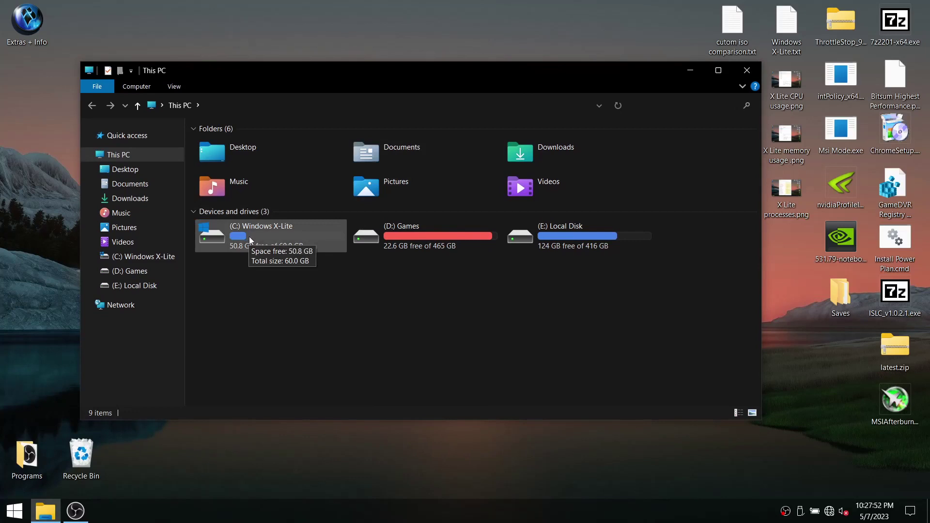
pyautogui.click(747, 71)
# Expand X-Lite Tools in the Start menu to see toggles like Windows Update Service On/Off, then dismiss it.
pyautogui.press('super')
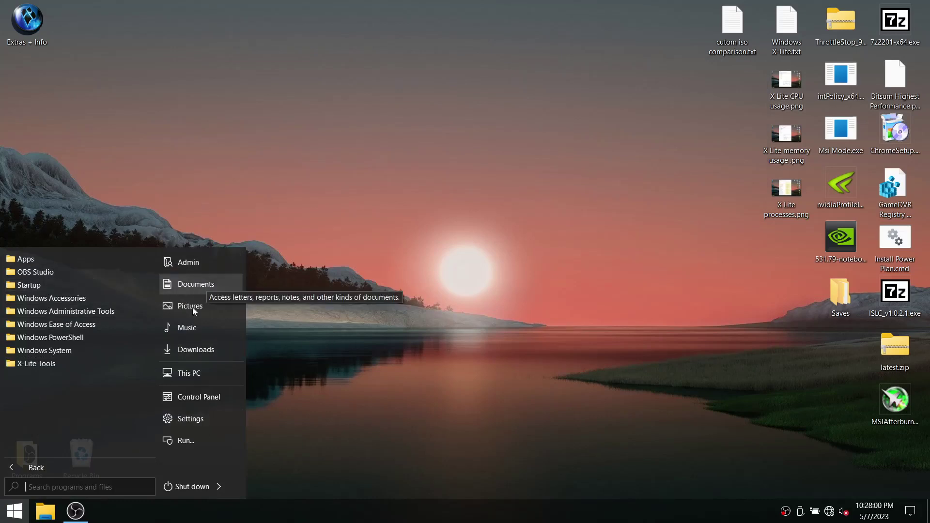
pyautogui.click(20, 366)
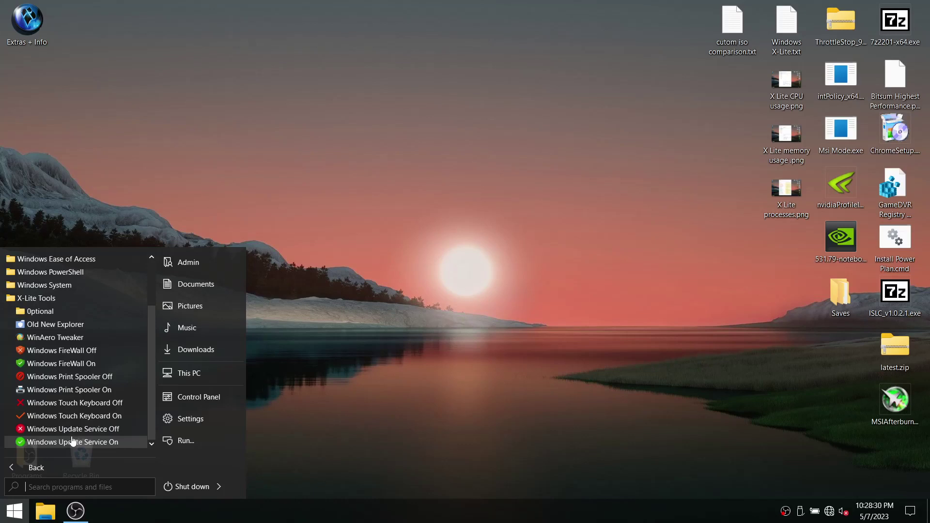
pyautogui.click(370, 111)
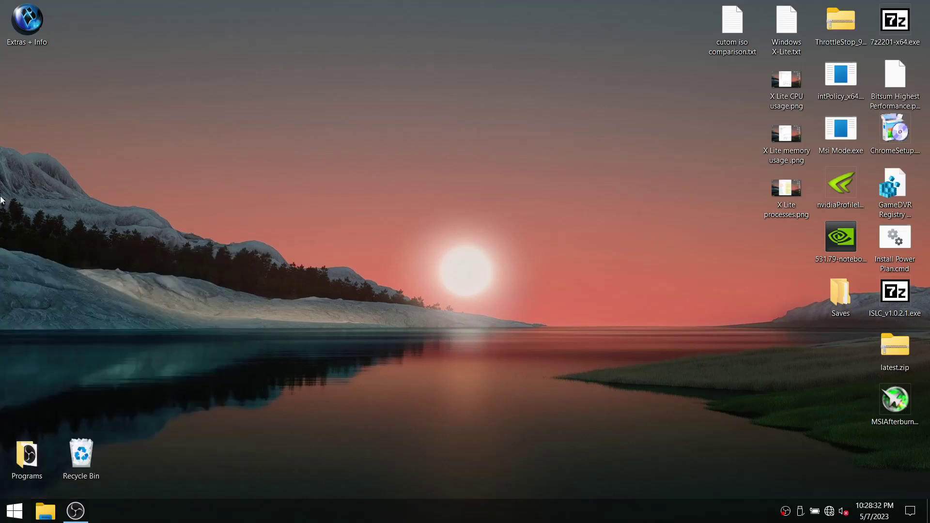
# Open the PhoenixOS Optional folder and peek into Desktop Shortcuts, Enable Printing and Enable Virtual Memory.
pyautogui.doubleClick(33, 35)
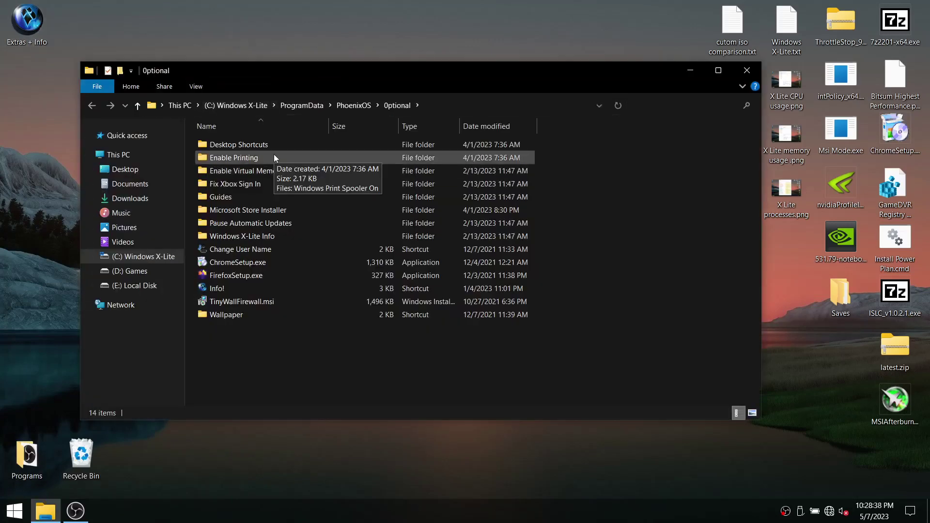
pyautogui.doubleClick(242, 146)
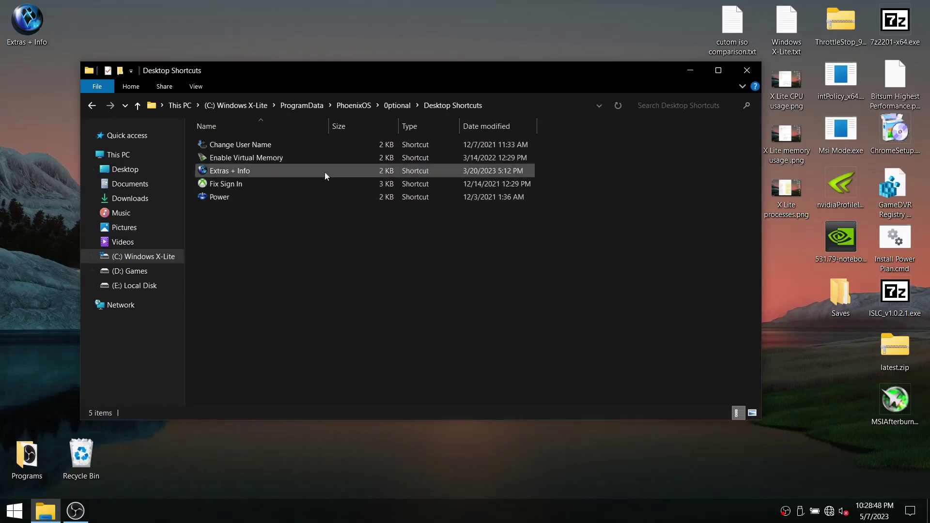
pyautogui.click(91, 109)
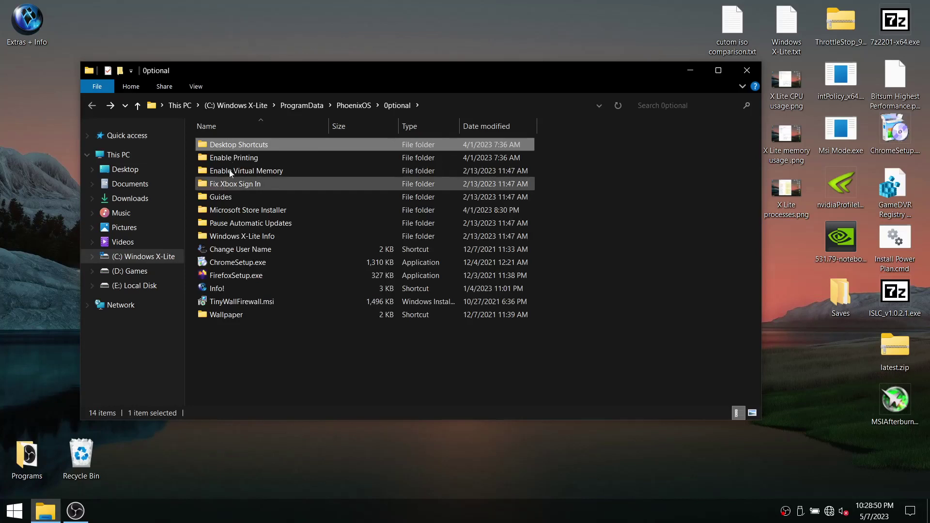
pyautogui.doubleClick(230, 158)
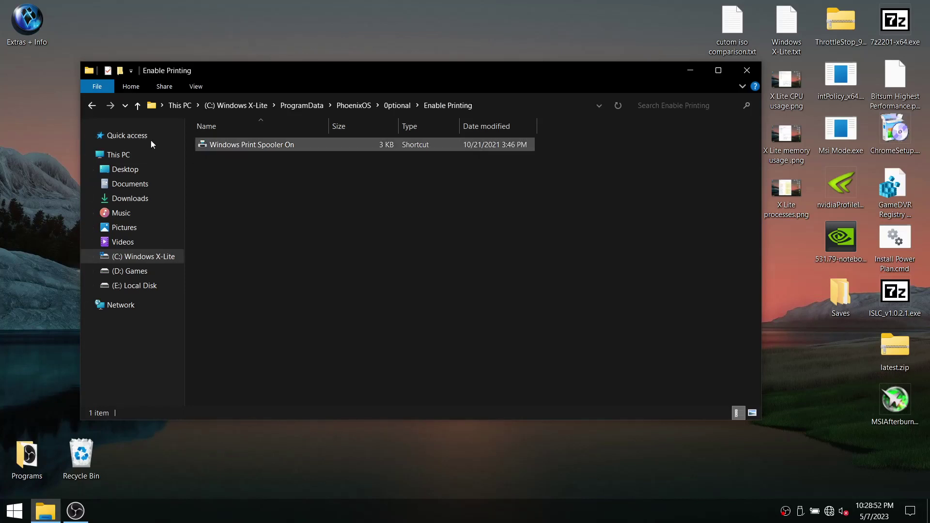
pyautogui.click(95, 106)
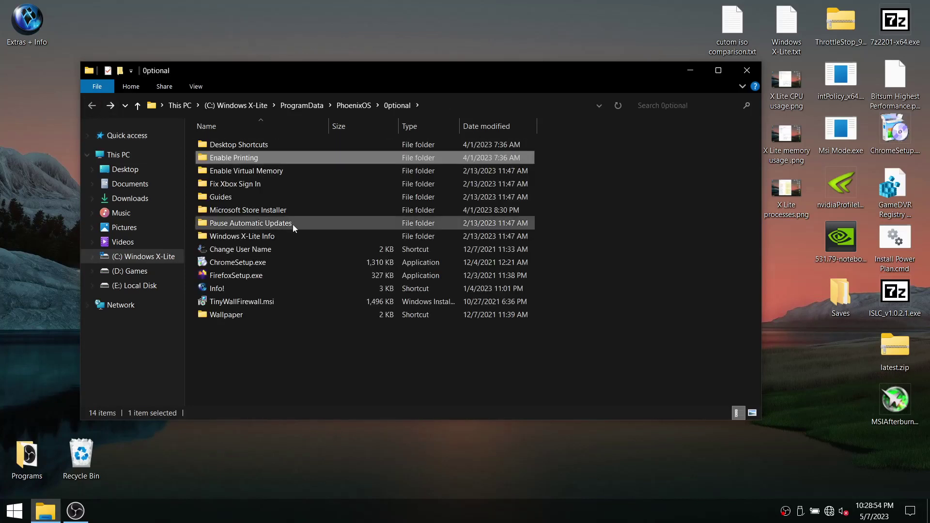
pyautogui.doubleClick(234, 170)
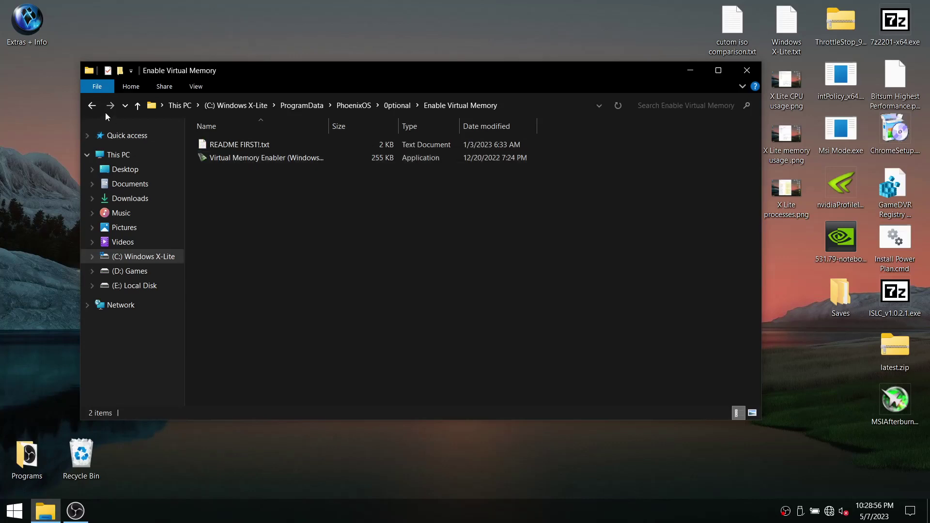
pyautogui.click(93, 106)
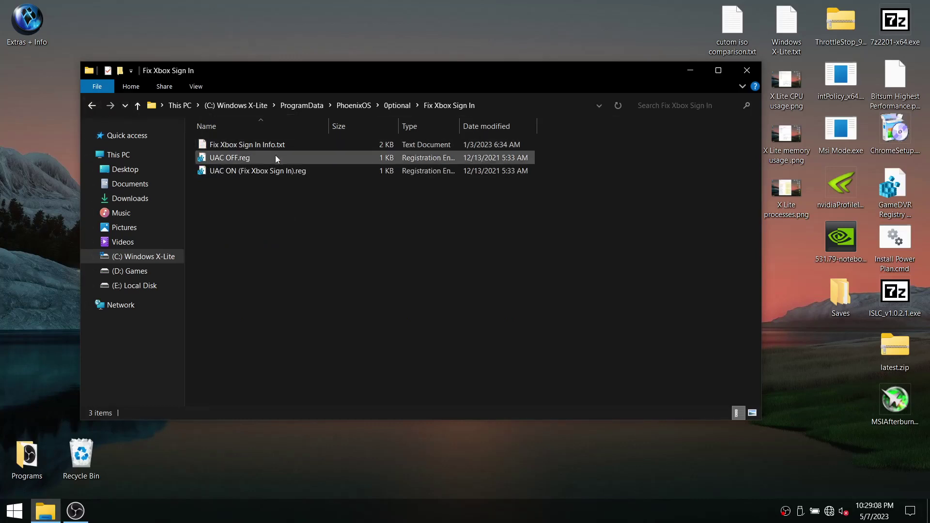
pyautogui.click(93, 105)
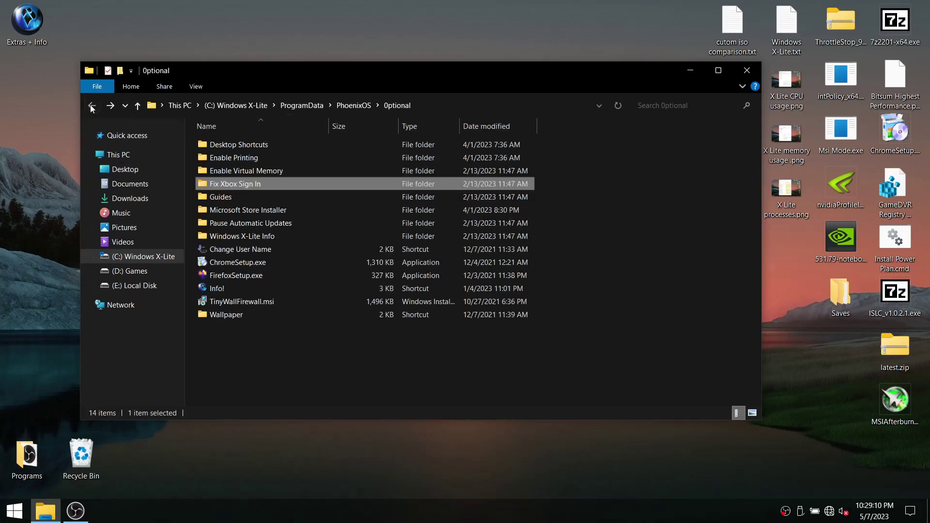
# Check the Guides, Microsoft Store Installer and Windows X-Lite Info folders, returning to Optional each time.
pyautogui.click(220, 198)
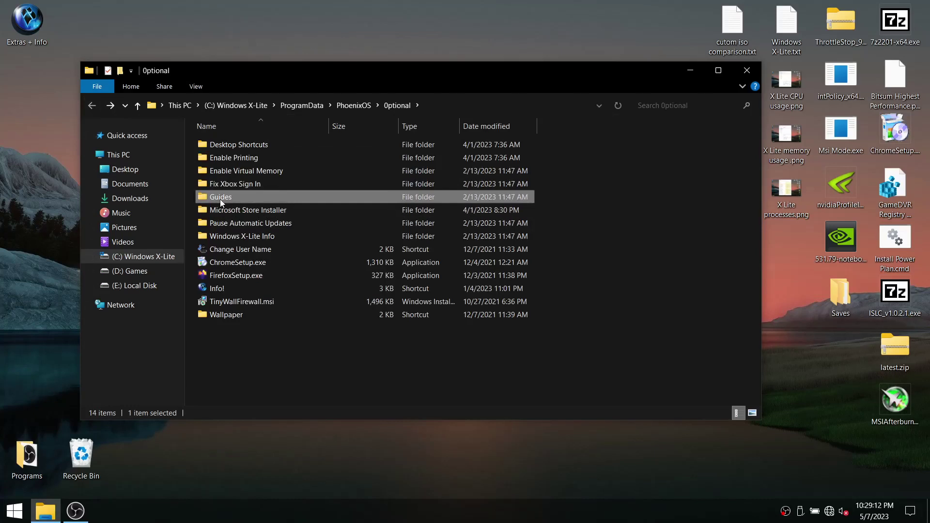
pyautogui.click(220, 199)
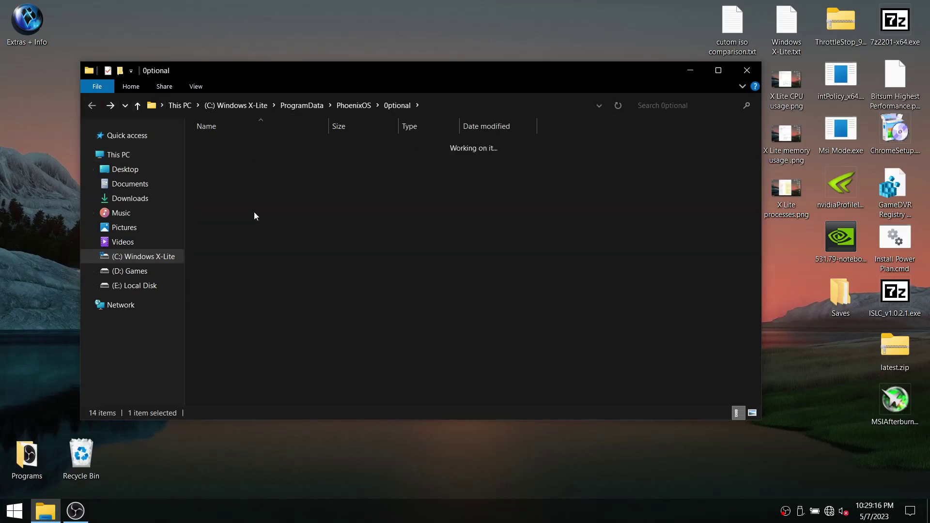
pyautogui.doubleClick(254, 216)
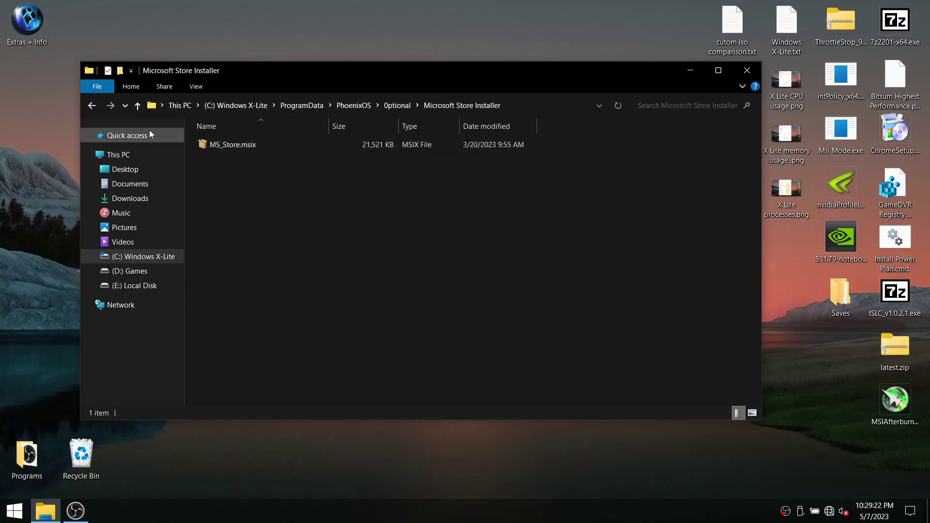
pyautogui.click(91, 106)
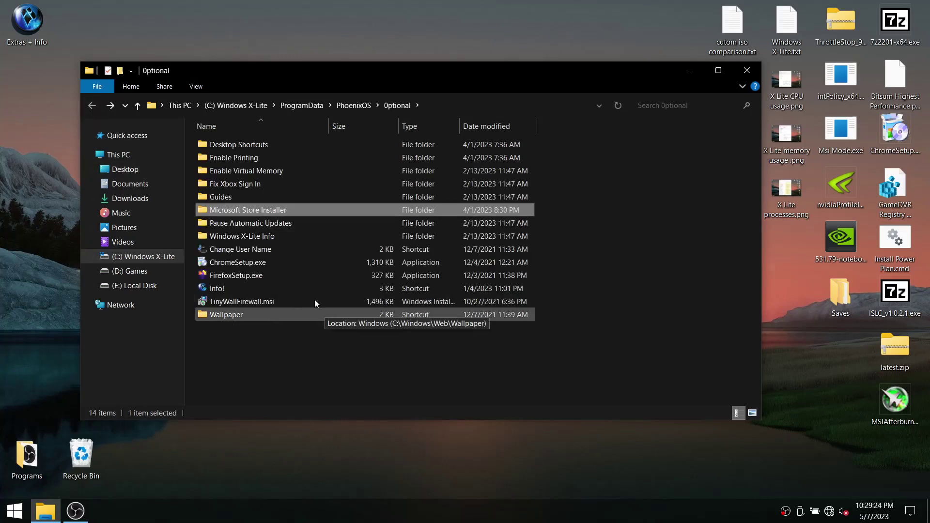
pyautogui.doubleClick(228, 236)
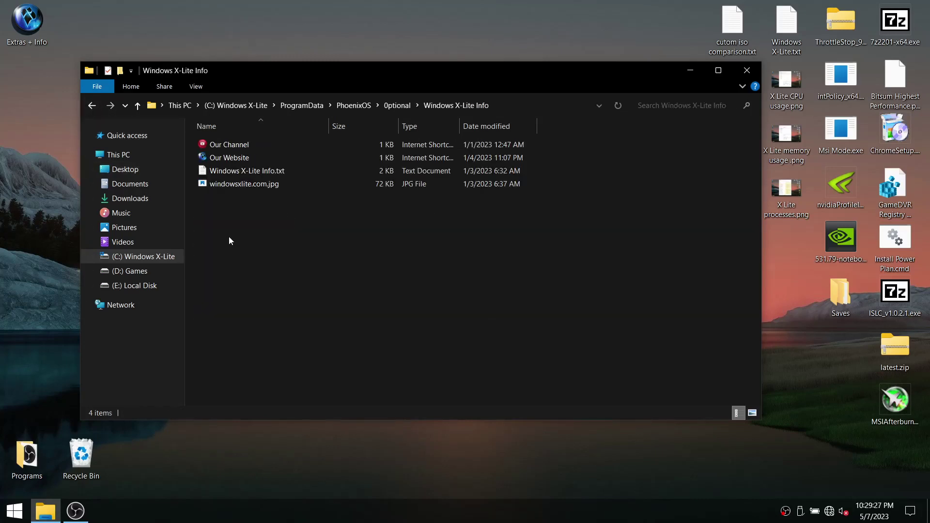
pyautogui.click(92, 106)
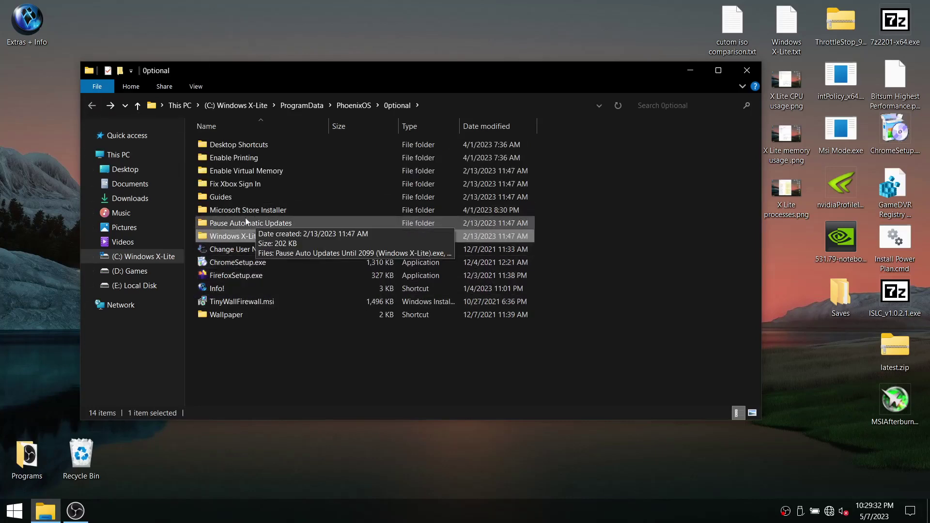
# Set img20.jpg from Wallpaper\Windows as the desktop background via Windows Photo Viewer, then close both windows.
pyautogui.doubleClick(241, 315)
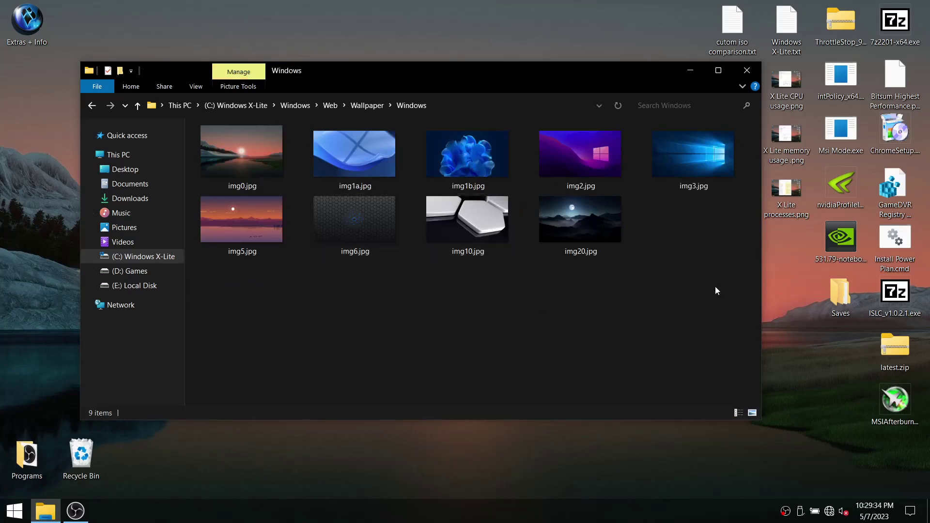
pyautogui.doubleClick(604, 207)
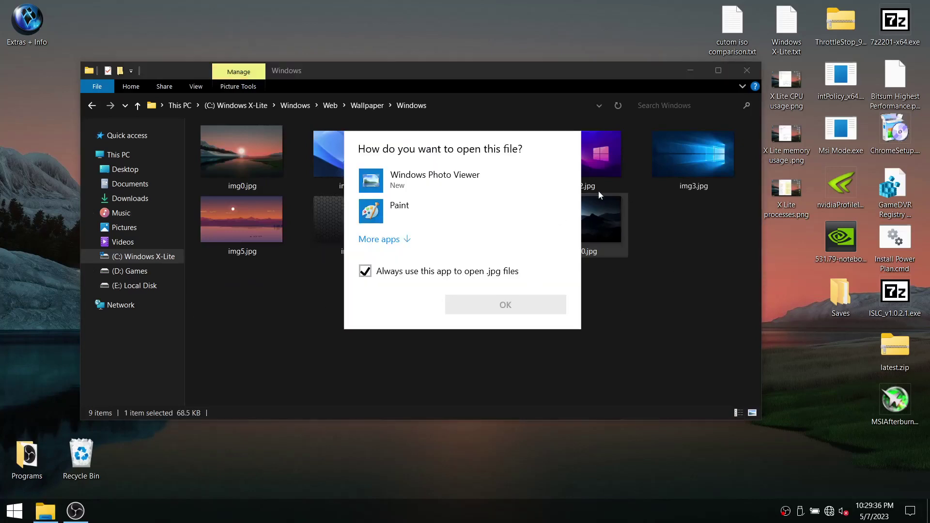
pyautogui.doubleClick(475, 176)
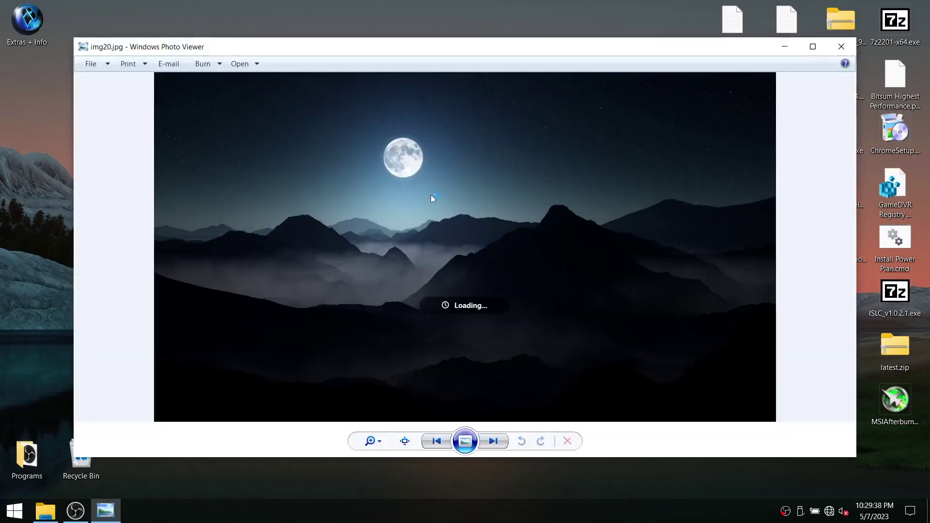
pyautogui.rightClick(431, 195)
pyautogui.click(530, 221)
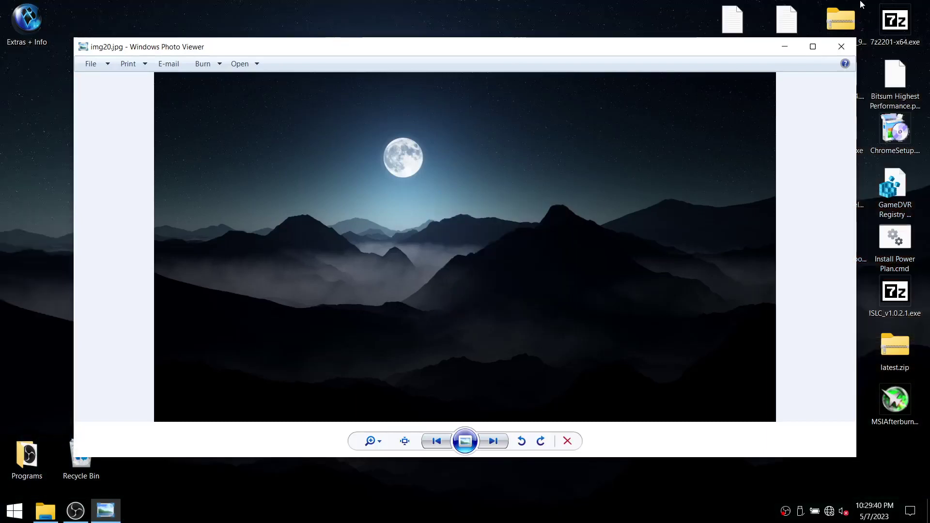
pyautogui.click(842, 47)
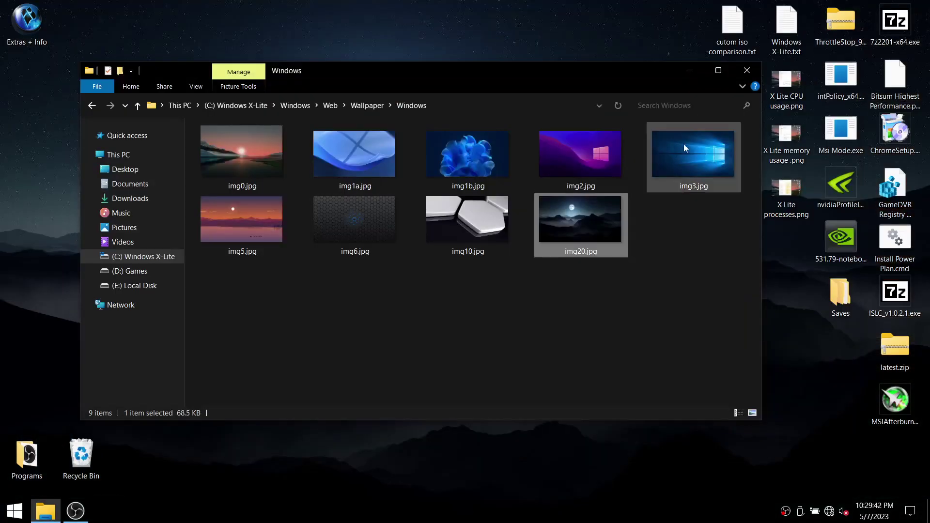
pyautogui.click(752, 77)
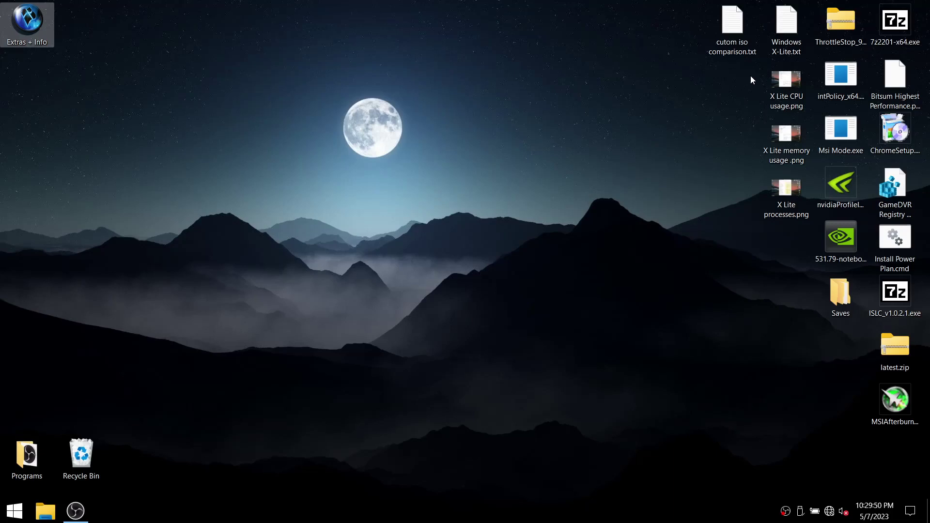
pyautogui.rightClick(469, 513)
# Open Task Manager from the taskbar menu, showing OBS Studio at about 51% CPU and 435 MB.
pyautogui.click(509, 454)
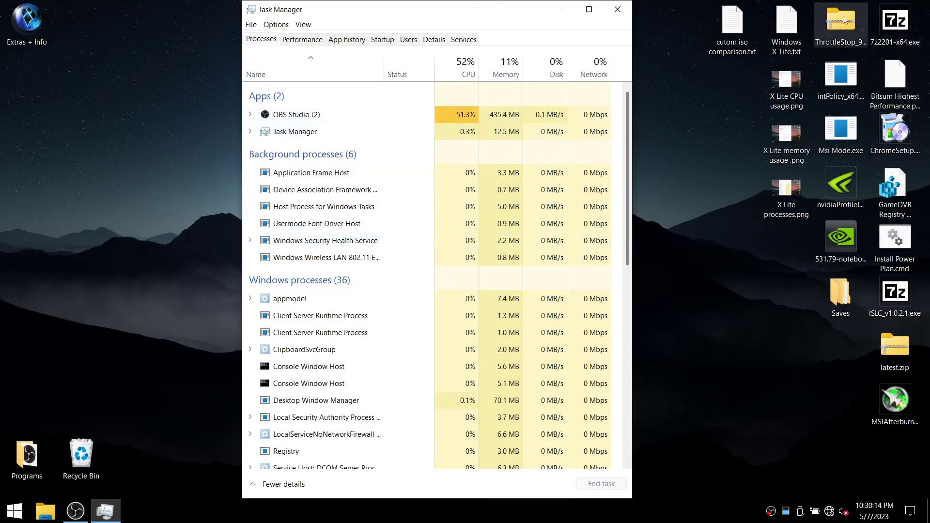
# Close Task Manager and view the X Lite CPU usage, memory usage and processes screenshots one by one.
pyautogui.click(623, 10)
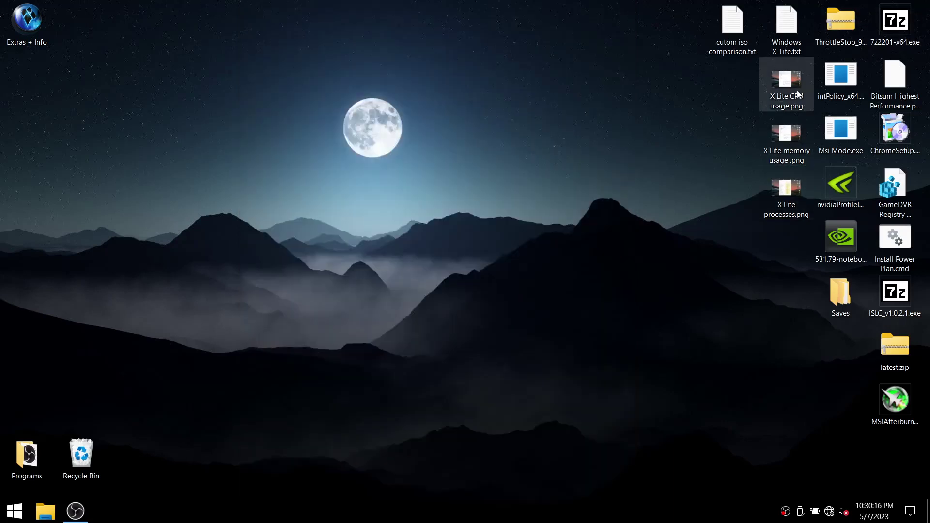
pyautogui.doubleClick(799, 95)
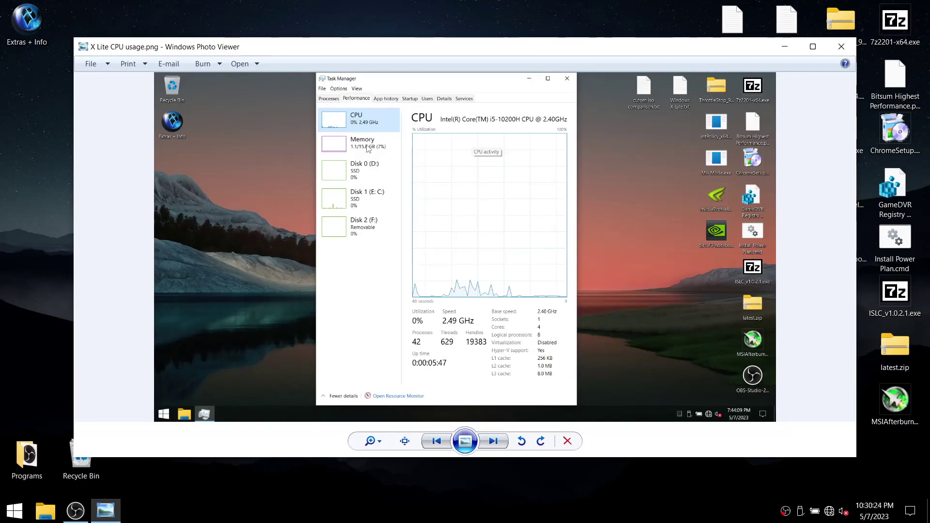
pyautogui.click(844, 47)
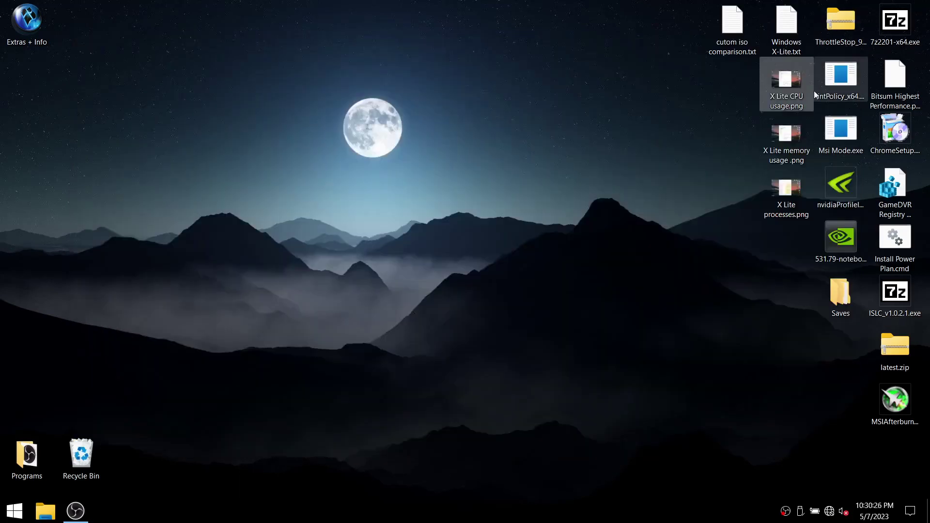
pyautogui.doubleClick(799, 123)
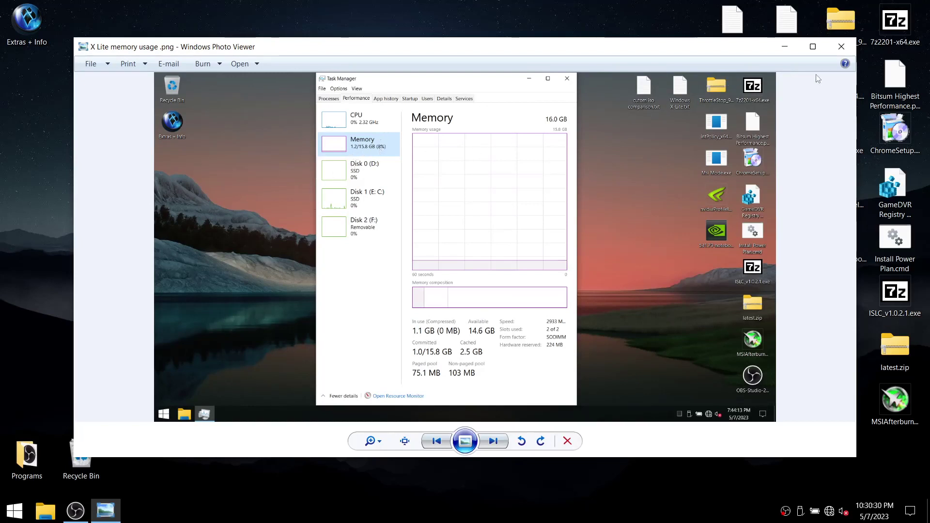
pyautogui.click(842, 47)
pyautogui.doubleClick(797, 184)
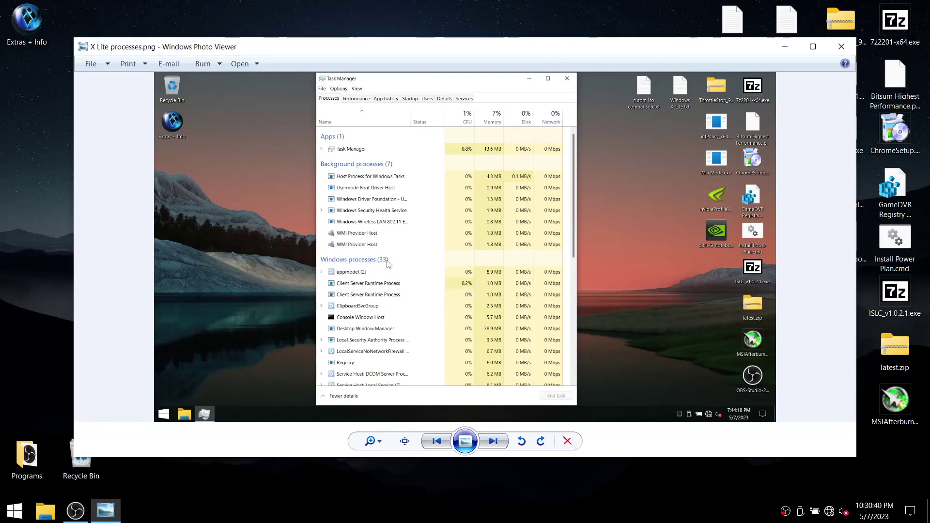
pyautogui.click(845, 48)
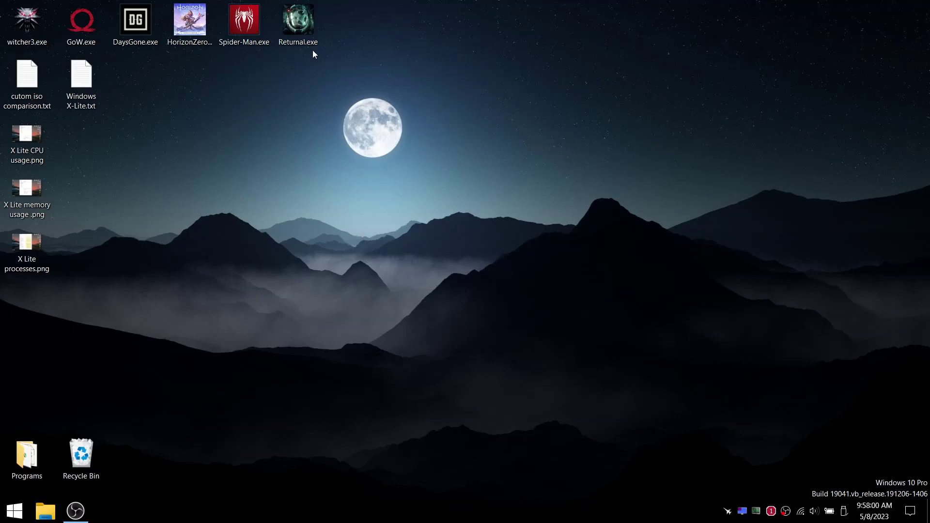
# Select the six game icons across the top of the desktop, then the Windows X-Lite.txt notes file.
pyautogui.moveTo(364, 20); pyautogui.dragTo(2, 4)
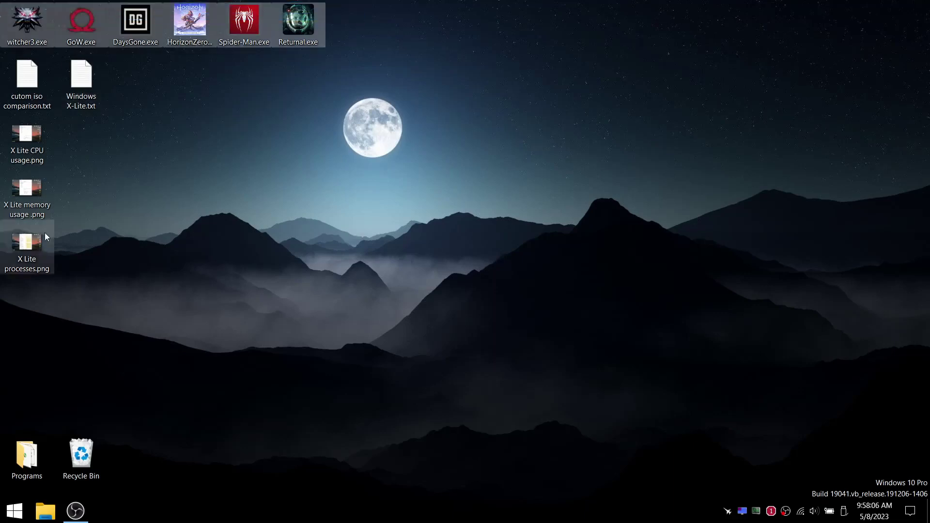
pyautogui.click(204, 150)
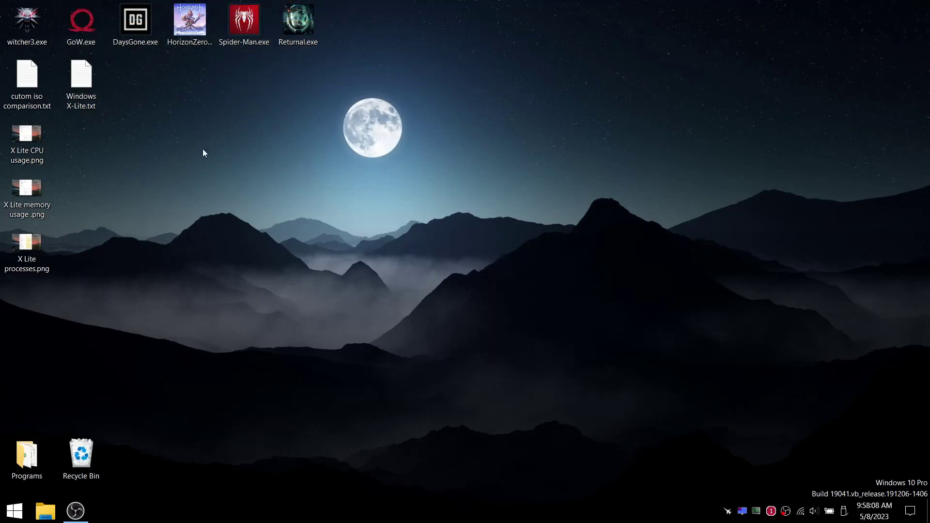
pyautogui.doubleClick(93, 75)
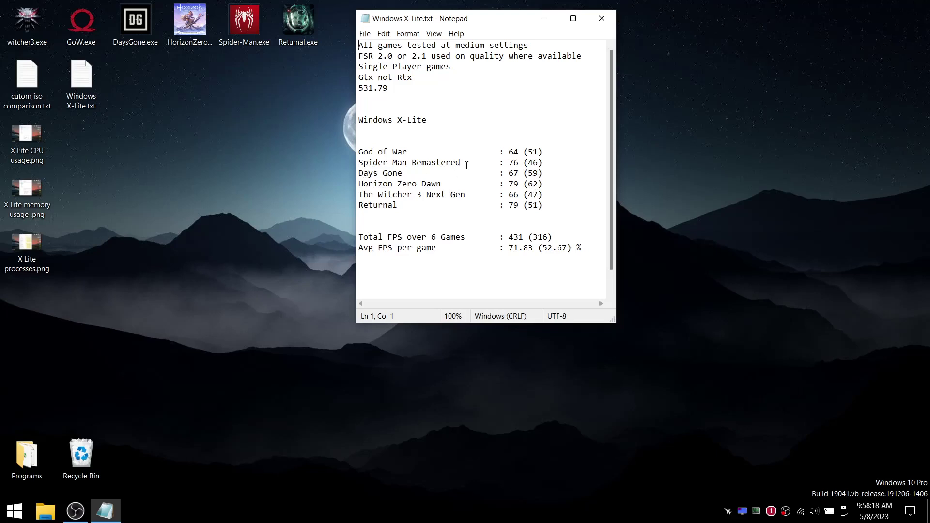
pyautogui.moveTo(557, 162); pyautogui.dragTo(358, 163)
pyautogui.moveTo(519, 162)
pyautogui.mouseDown()
pyautogui.moveTo(510, 163)
pyautogui.moveTo(539, 163)
pyautogui.moveTo(528, 163)
pyautogui.mouseUp()
pyautogui.moveTo(540, 184); pyautogui.dragTo(529, 185)
pyautogui.click(595, 20)
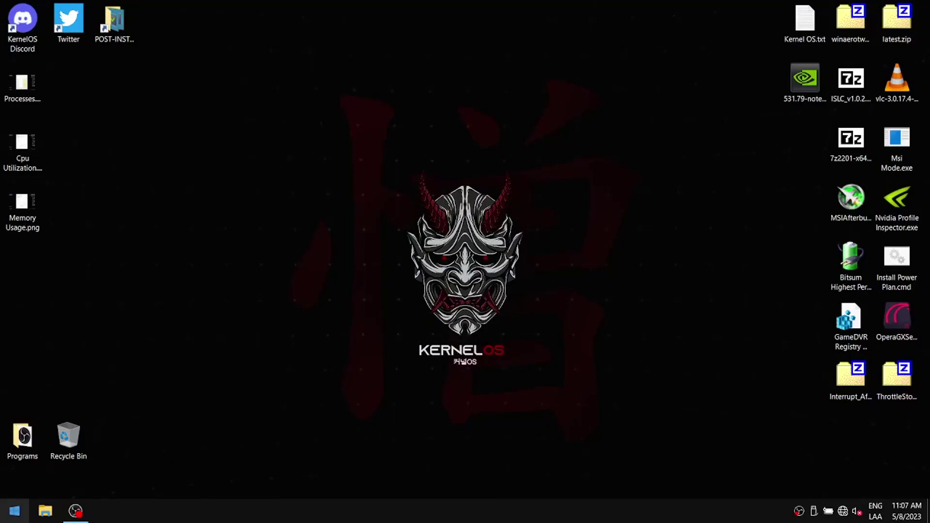
# Open the KernelOS Start menu, glance at Control Panel, then close the menu.
pyautogui.click(15, 511)
pyautogui.moveTo(204, 303)
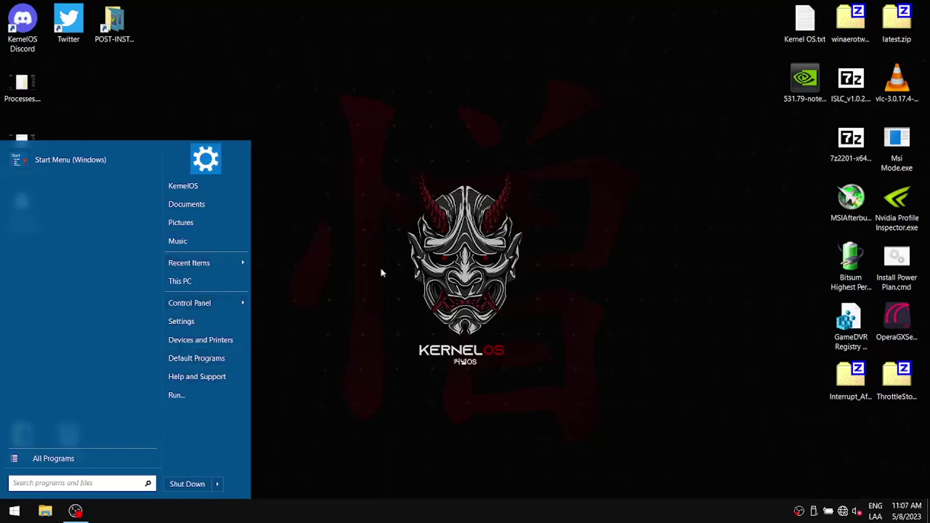
pyautogui.click(439, 226)
# Open POST-INSTALL and browse its Browsers, Tools&Apps and Troubleshooting\Scripts folders.
pyautogui.doubleClick(114, 22)
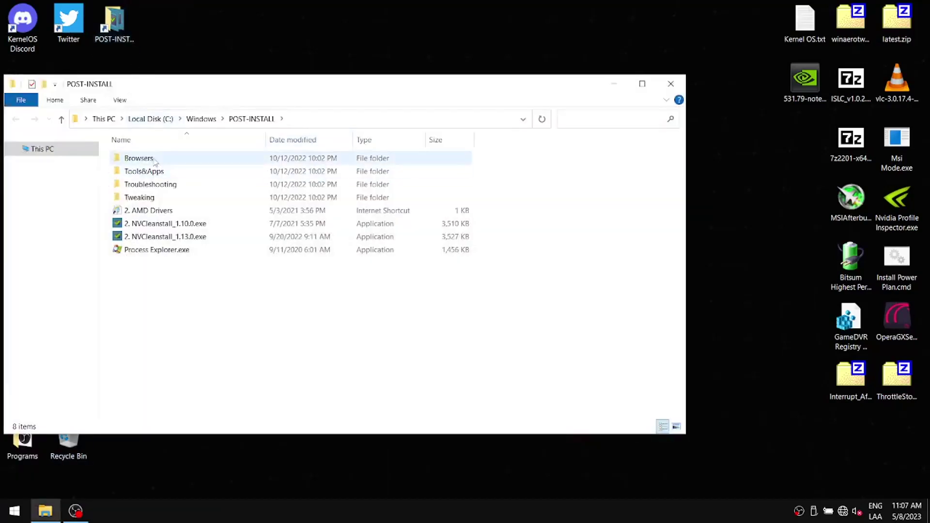
pyautogui.doubleClick(140, 163)
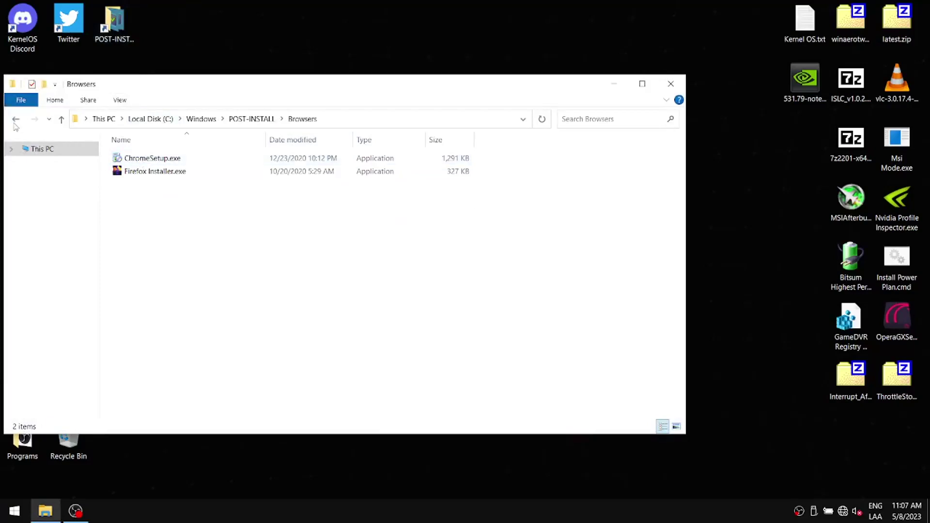
pyautogui.hotkey('alt', 'Left')
pyautogui.doubleClick(145, 172)
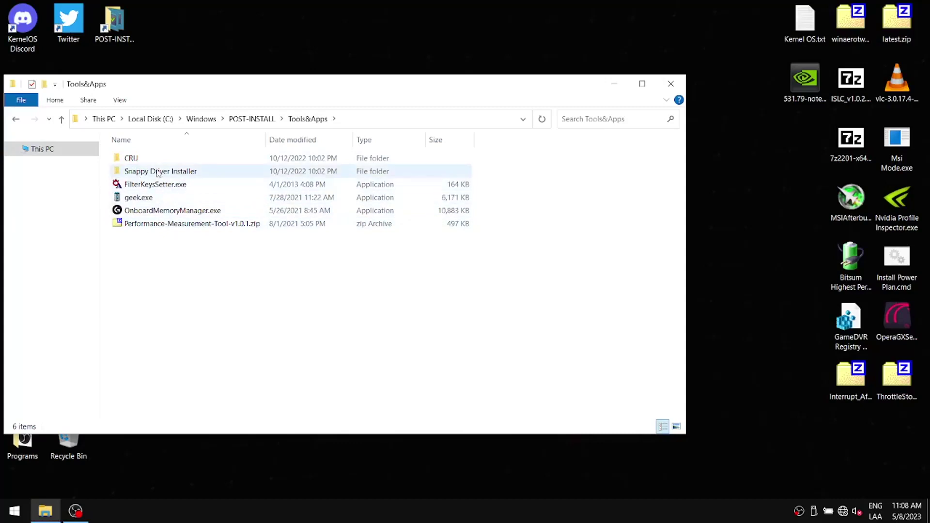
pyautogui.click(16, 119)
pyautogui.doubleClick(150, 185)
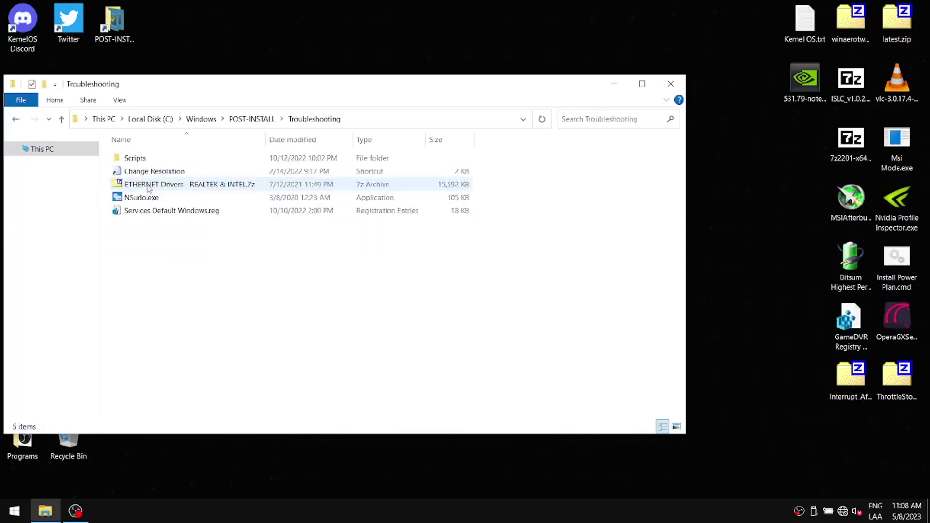
pyautogui.doubleClick(135, 158)
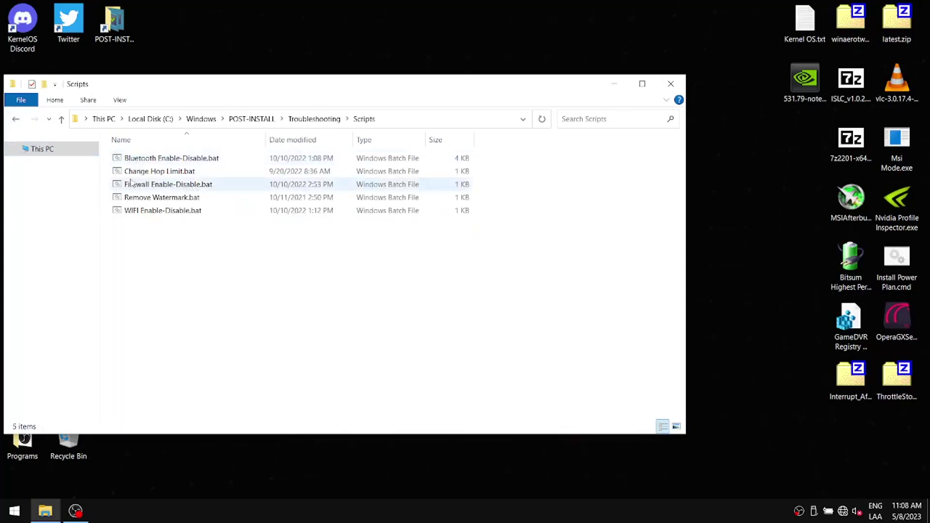
pyautogui.click(15, 120)
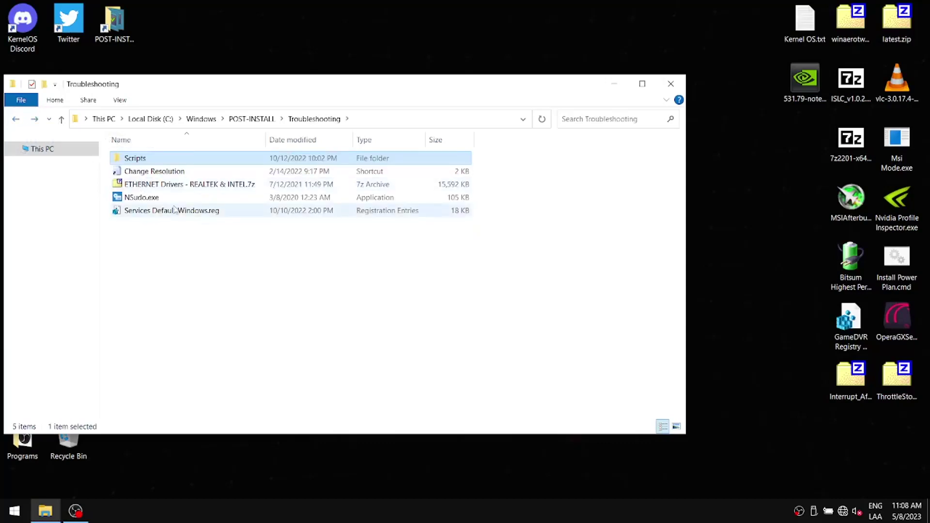
pyautogui.click(15, 119)
# Look inside Tweaking\Win32Priority, return to POST-INSTALL and close the window.
pyautogui.doubleClick(141, 197)
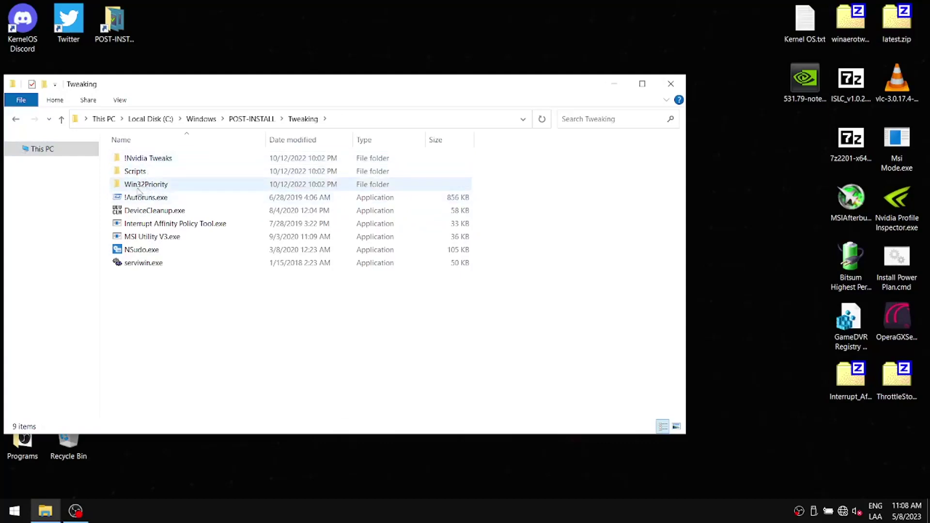
pyautogui.doubleClick(169, 186)
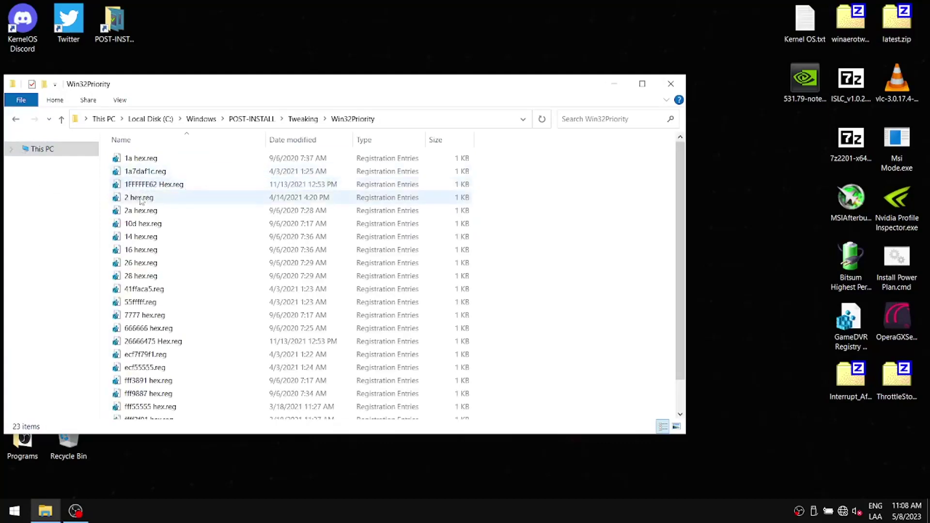
pyautogui.click(15, 119)
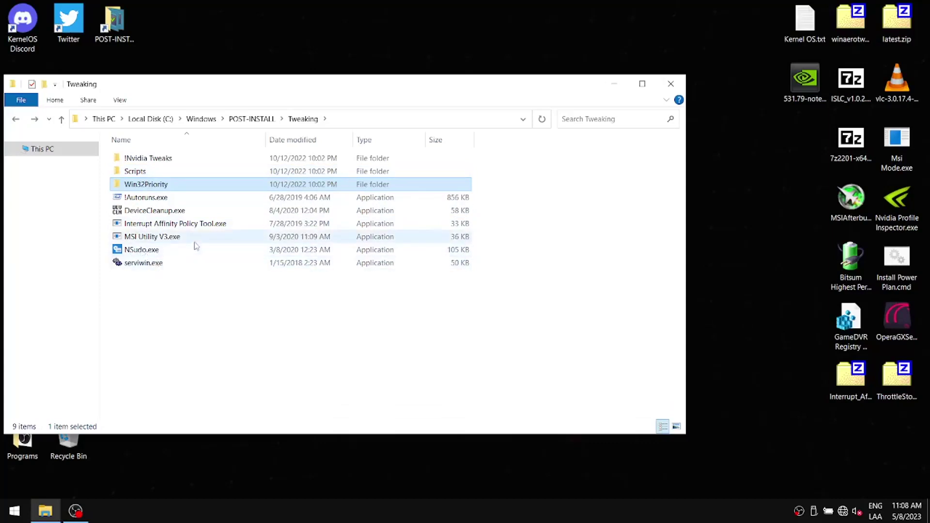
pyautogui.click(16, 119)
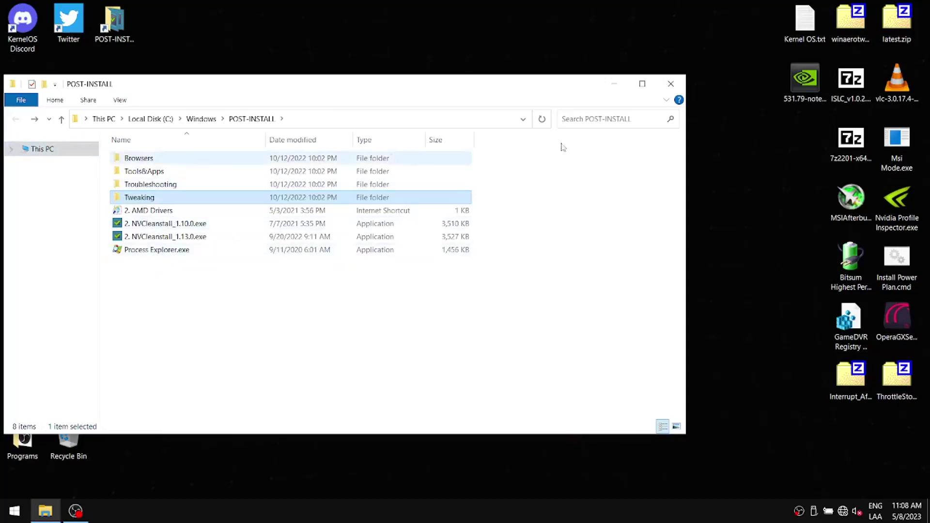
pyautogui.click(671, 85)
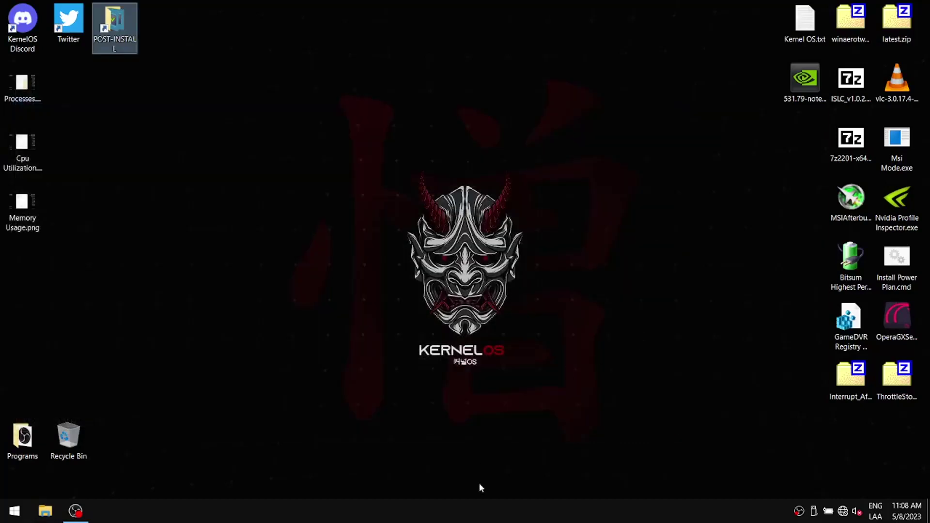
pyautogui.rightClick(460, 510)
pyautogui.click(557, 462)
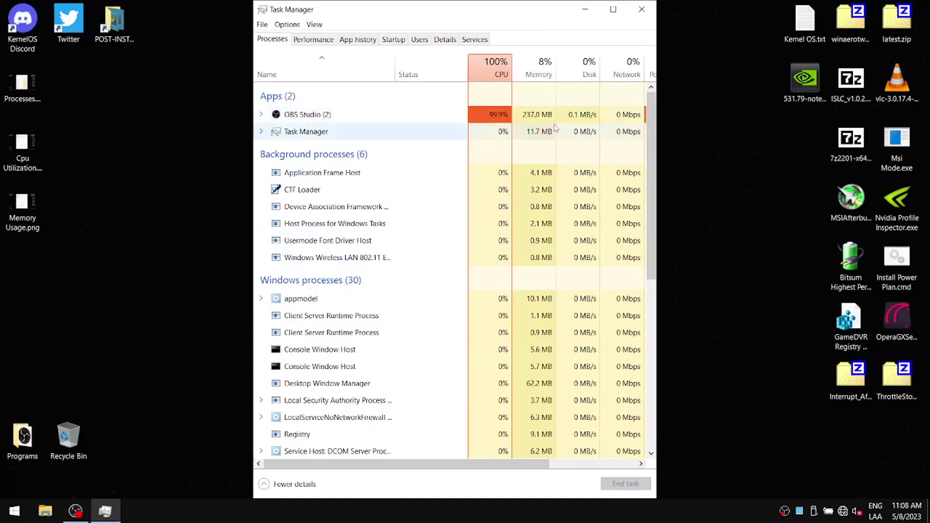
pyautogui.click(642, 9)
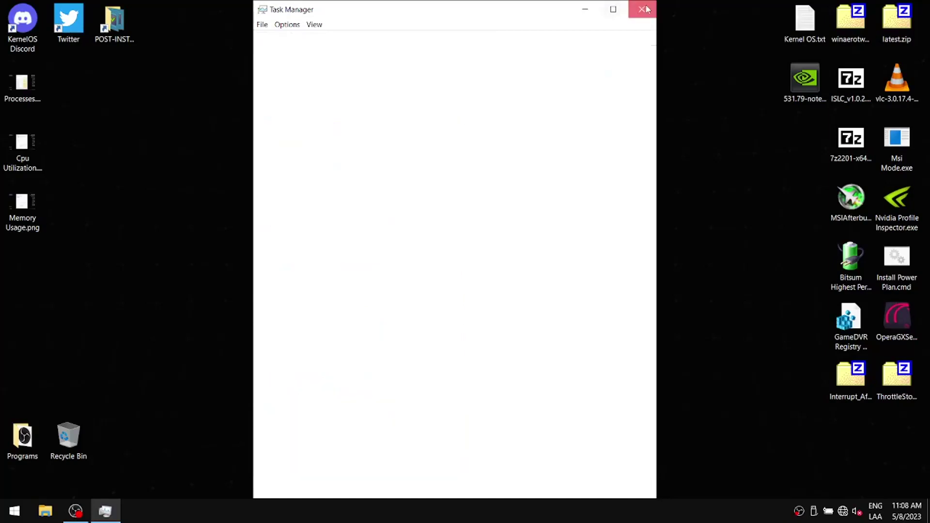
pyautogui.doubleClick(26, 93)
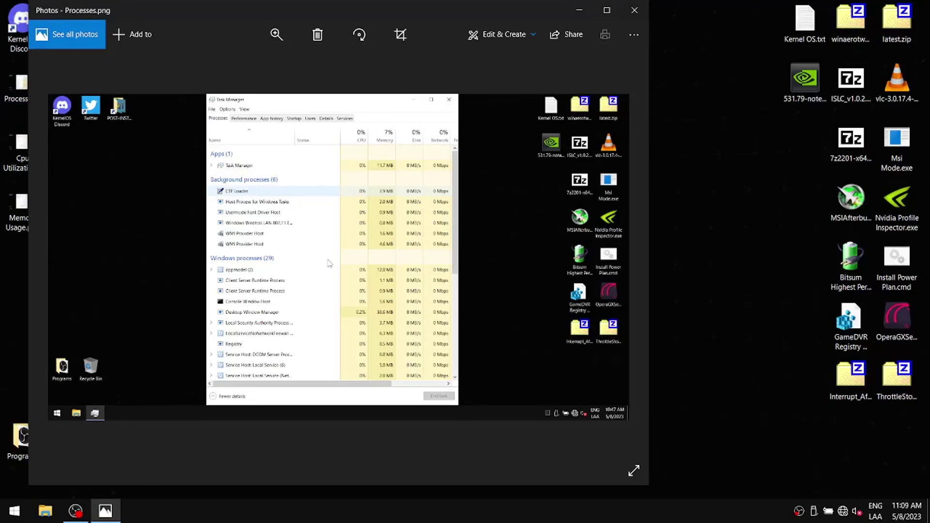
pyautogui.click(634, 10)
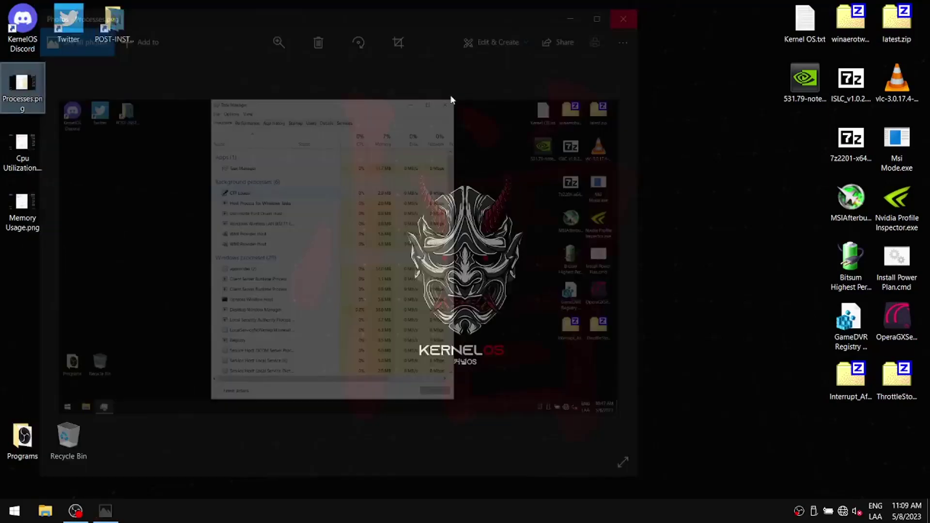
pyautogui.doubleClick(17, 153)
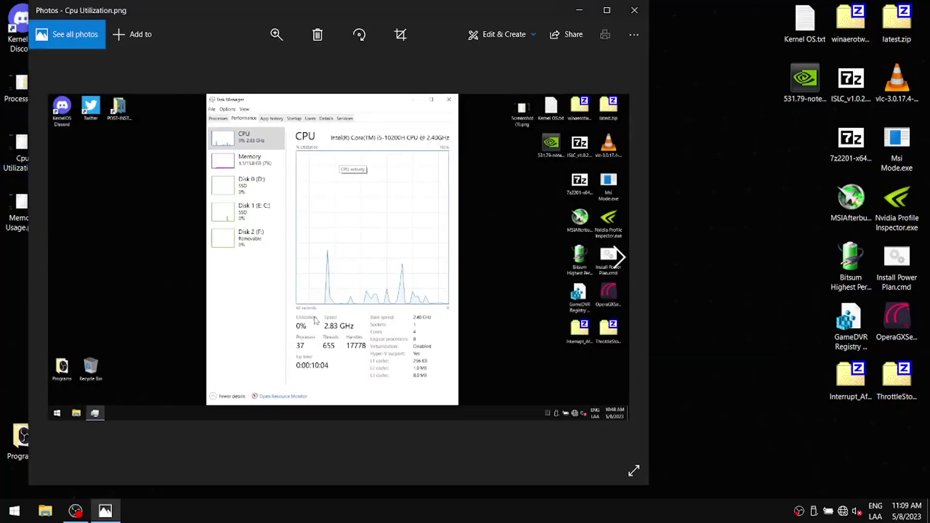
pyautogui.click(635, 12)
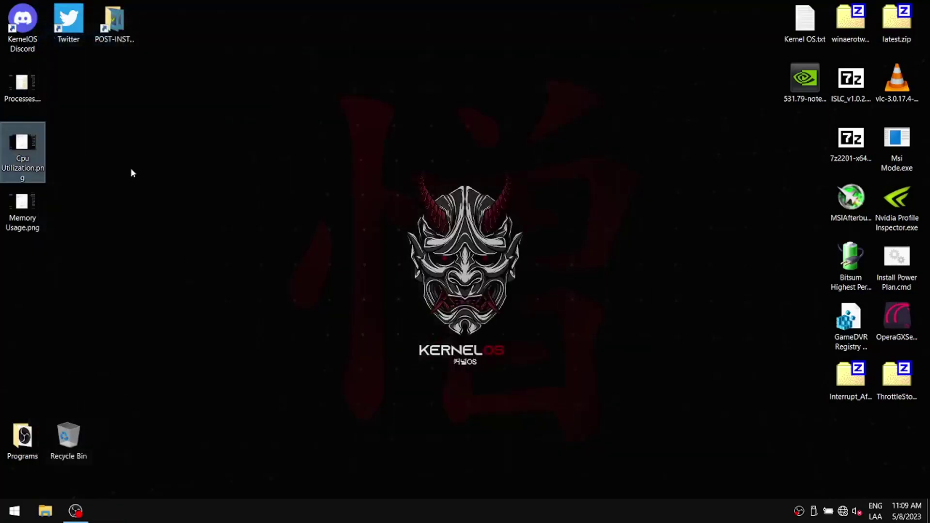
pyautogui.doubleClick(21, 203)
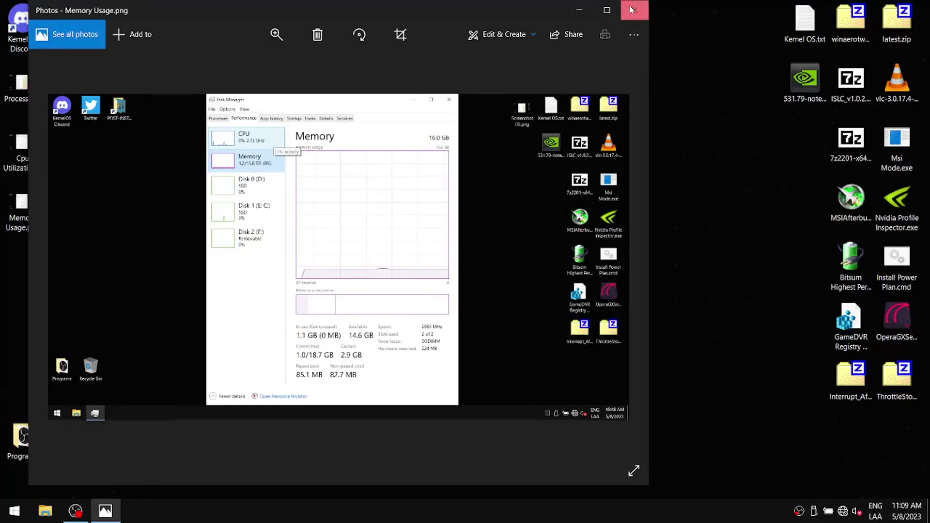
pyautogui.click(633, 10)
pyautogui.click(45, 513)
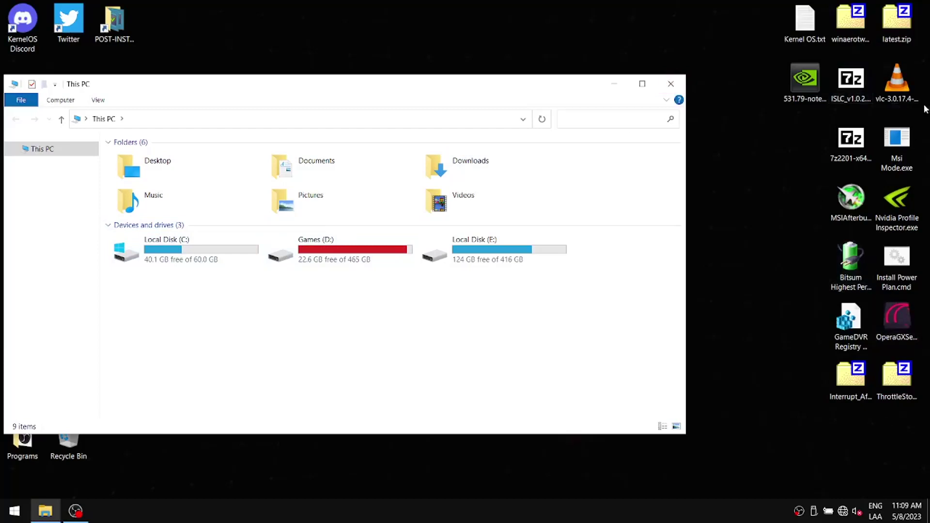
pyautogui.click(672, 84)
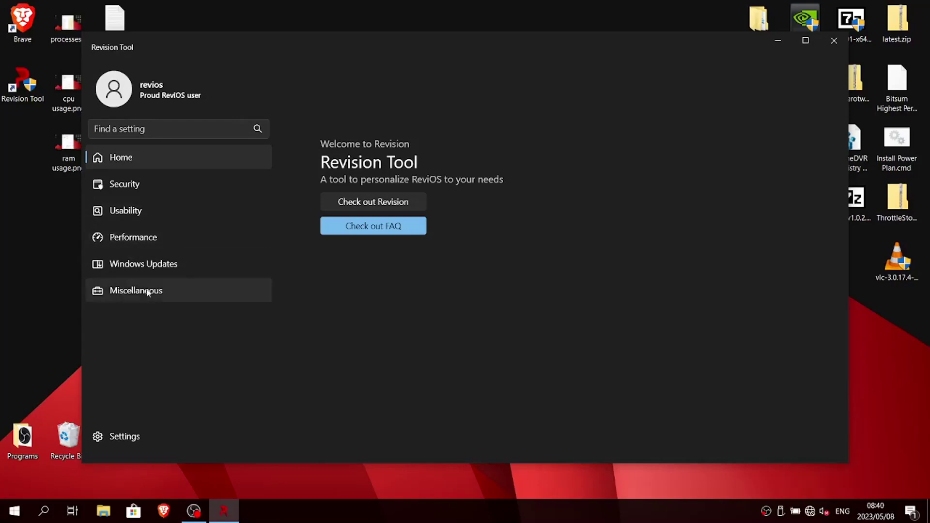
pyautogui.moveTo(452, 55); pyautogui.dragTo(452, 39)
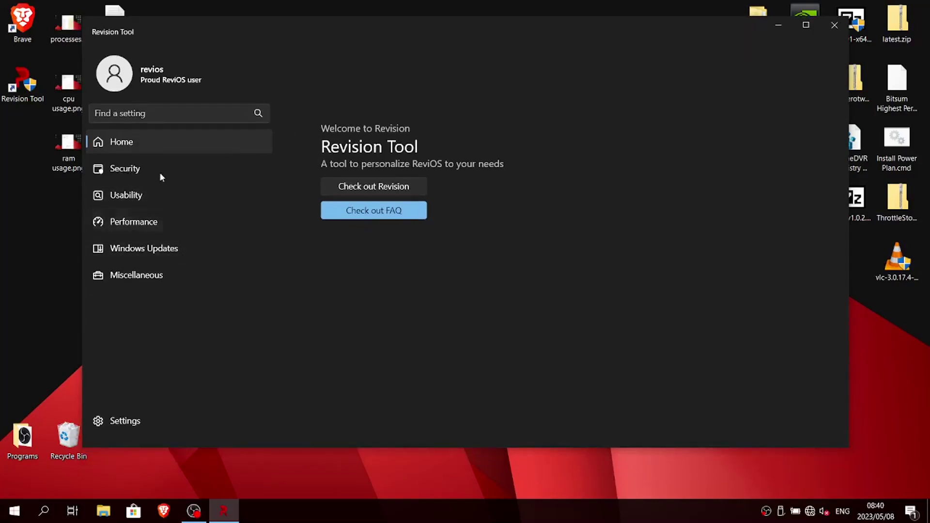
pyautogui.click(135, 169)
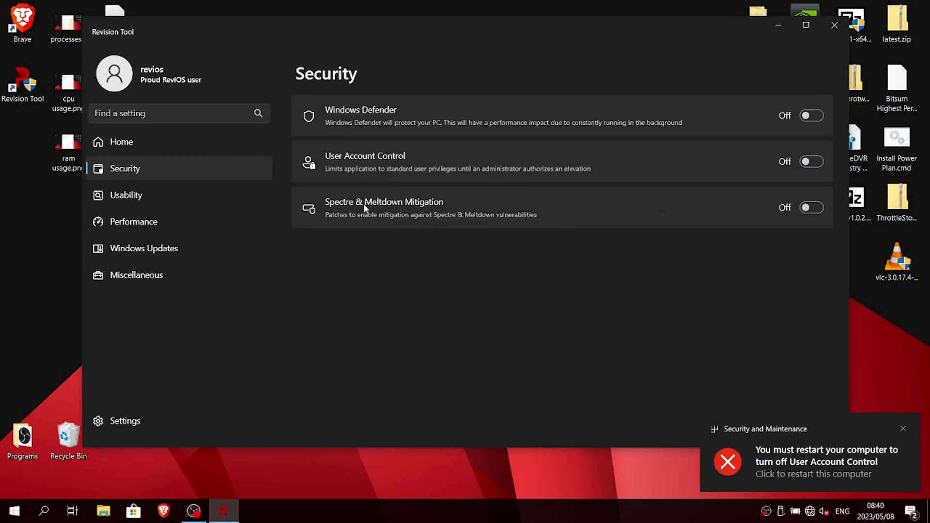
pyautogui.click(150, 195)
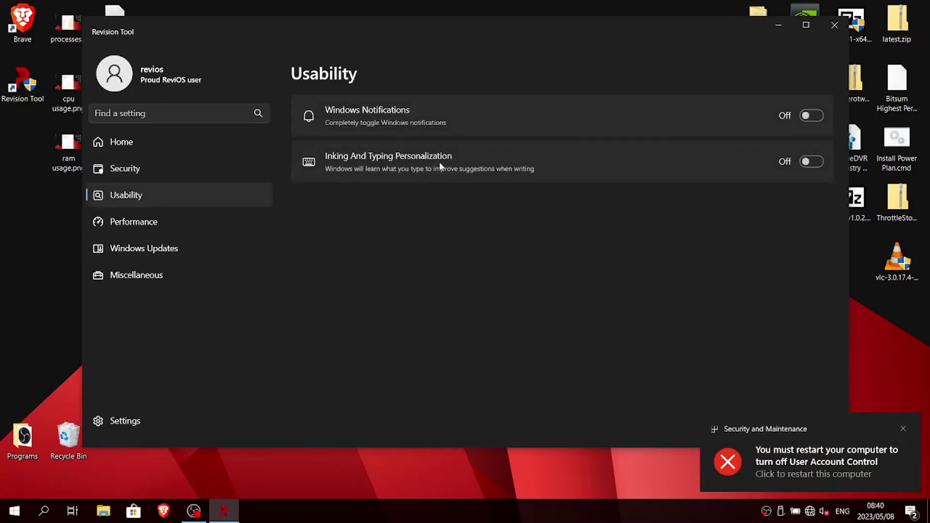
pyautogui.click(135, 222)
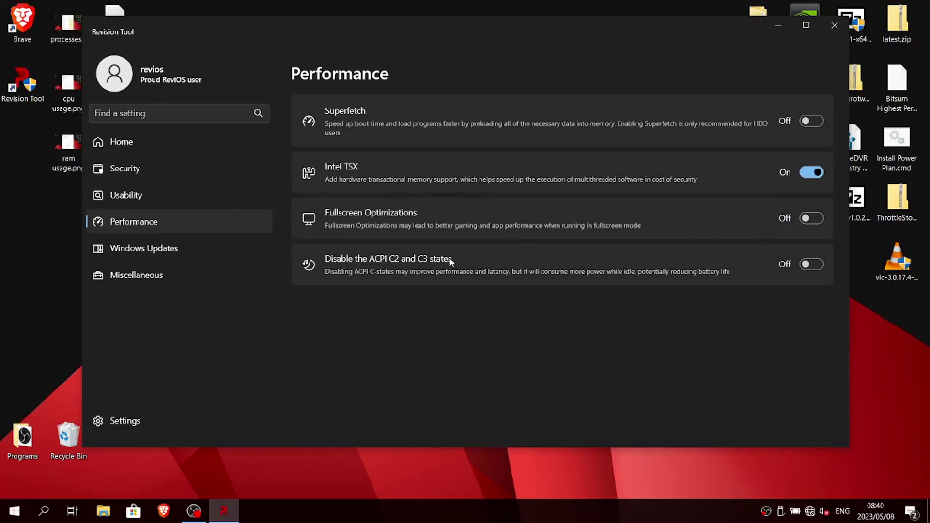
pyautogui.click(142, 248)
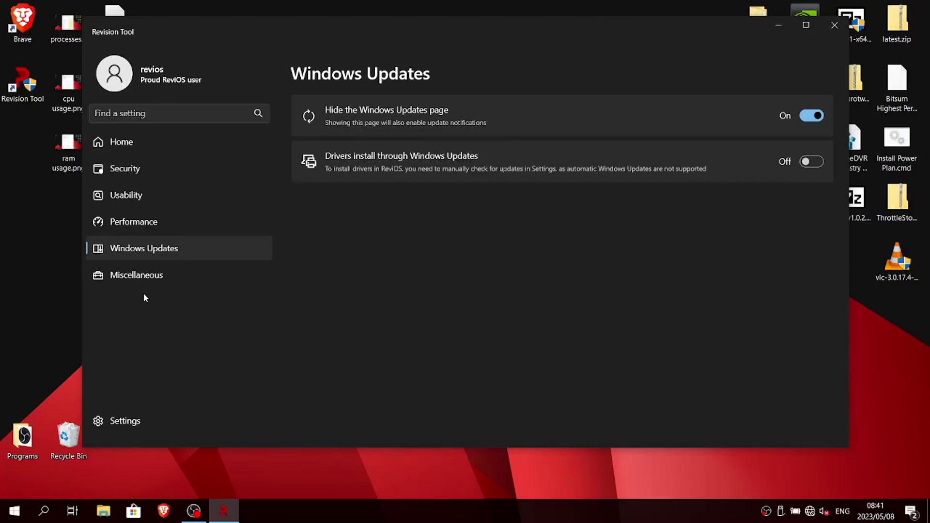
pyautogui.click(156, 276)
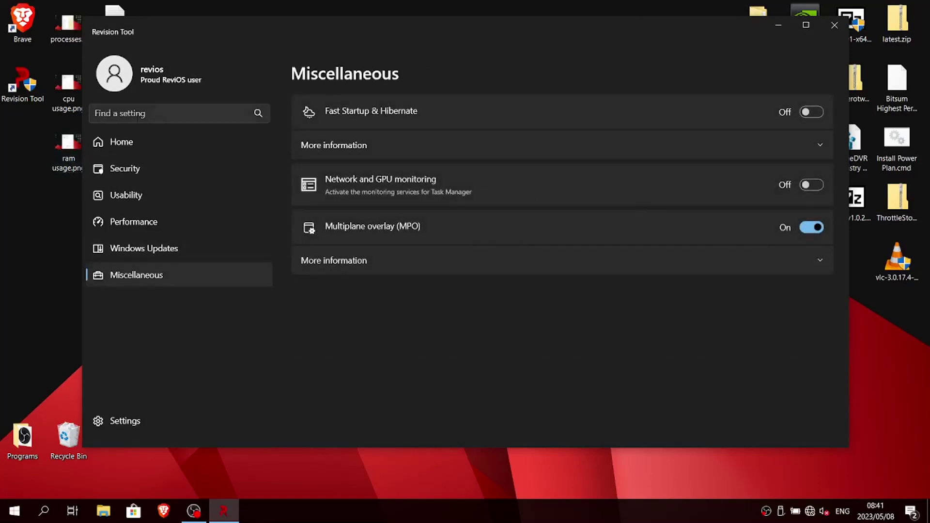
pyautogui.click(845, 26)
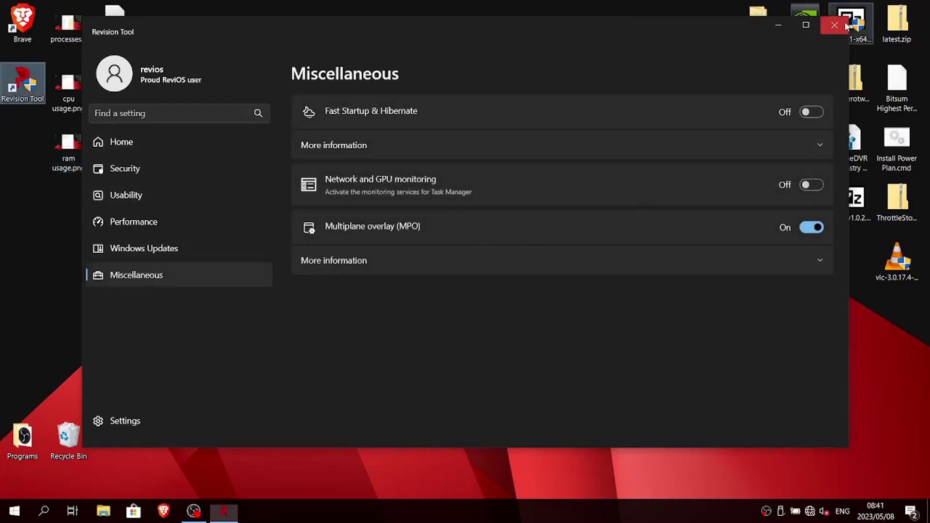
# Scroll through the installed apps in the Start menu, then reopen Start and launch Settings.
pyautogui.click(14, 512)
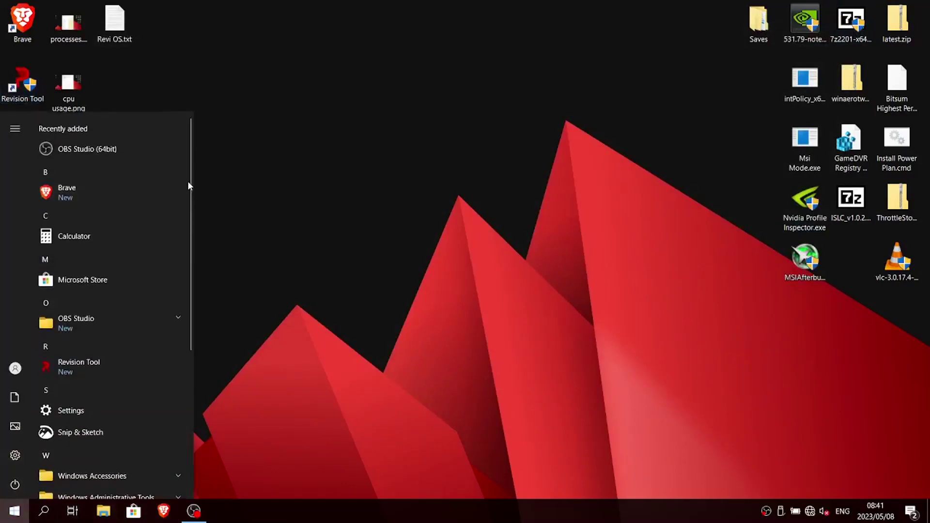
pyautogui.moveTo(192, 195); pyautogui.dragTo(194, 152)
pyautogui.scroll(-2, 146, 218)
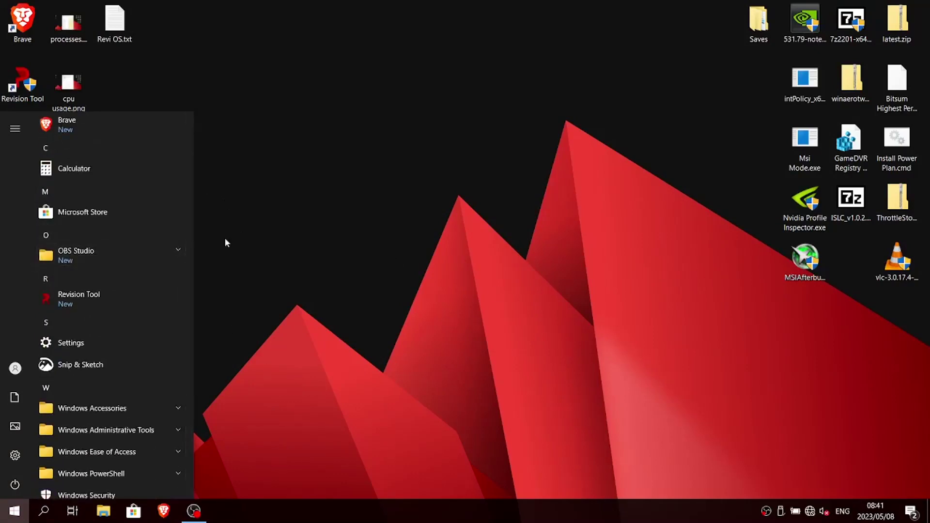
pyautogui.moveTo(191, 254); pyautogui.dragTo(188, 350)
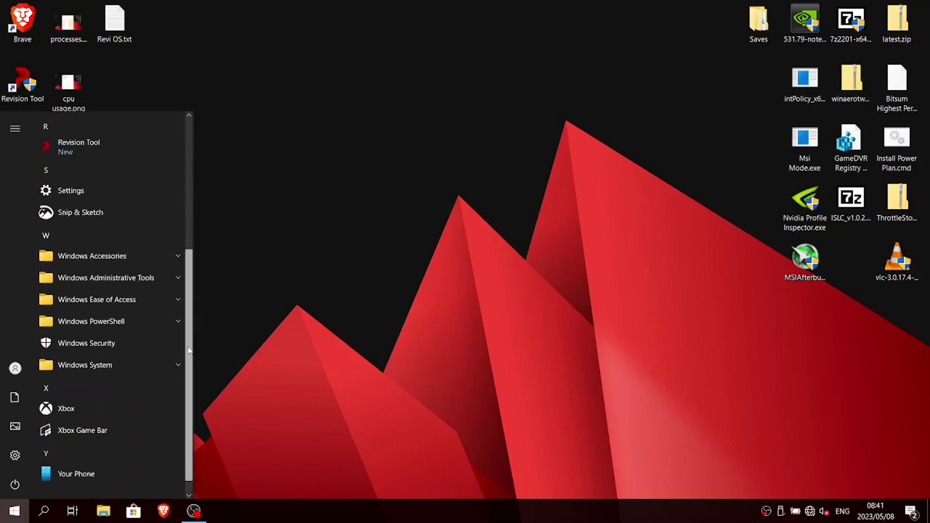
pyautogui.click(293, 343)
pyautogui.click(14, 511)
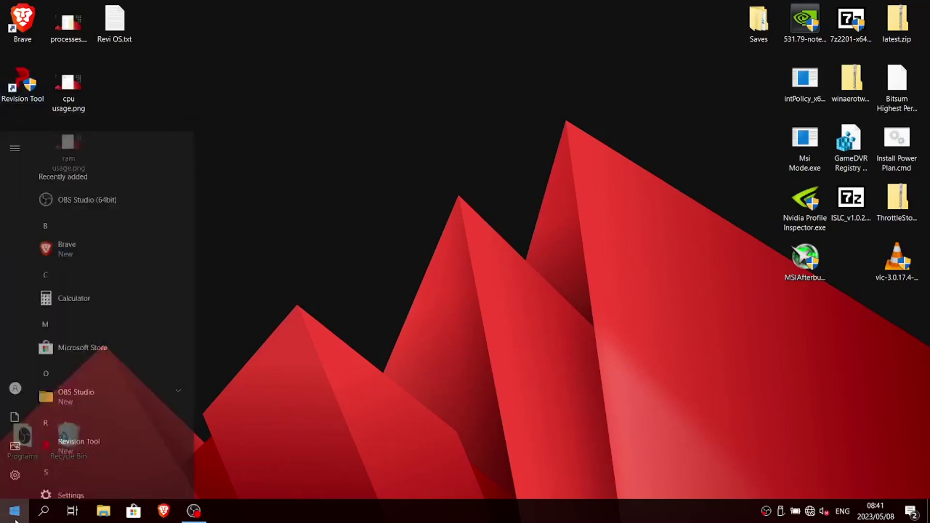
# Browse the 15 installed apps in Apps & features, then close Windows Settings.
pyautogui.click(15, 456)
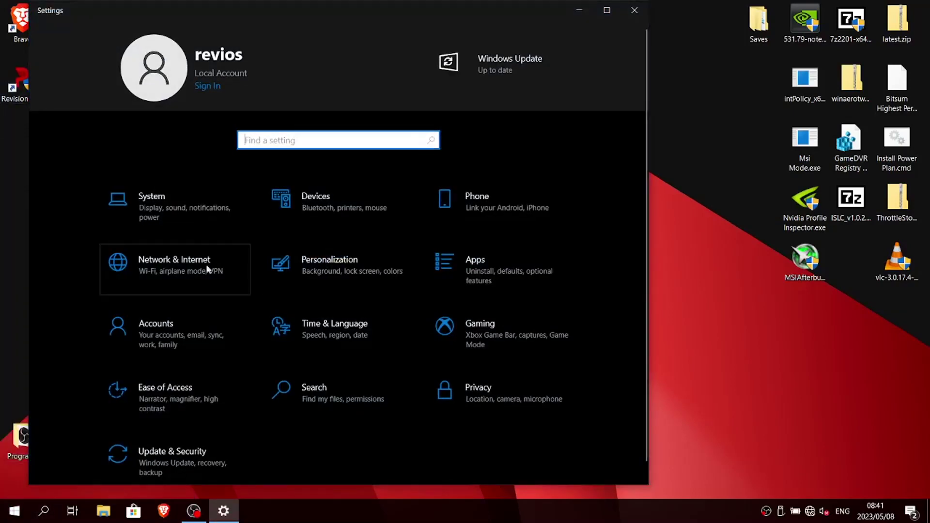
pyautogui.click(445, 257)
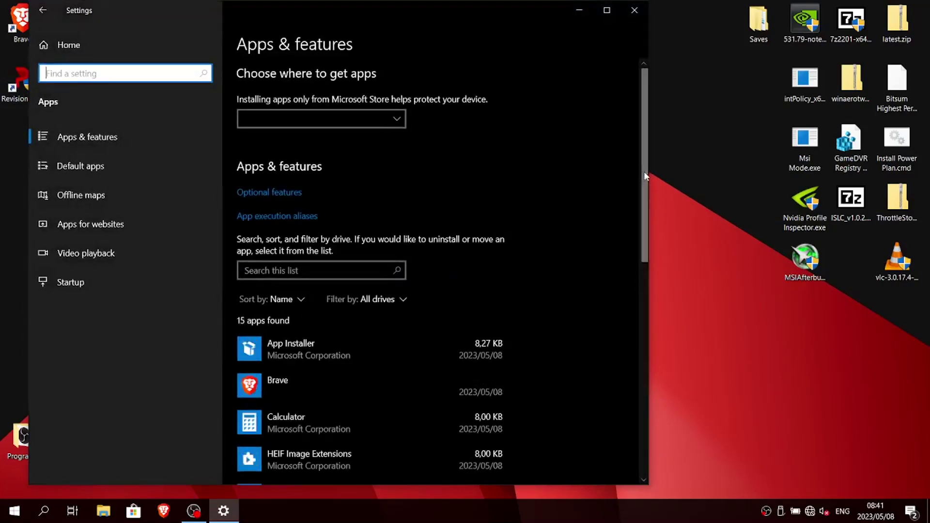
pyautogui.scroll(-5, 641, 271)
pyautogui.scroll(-4, 629, 339)
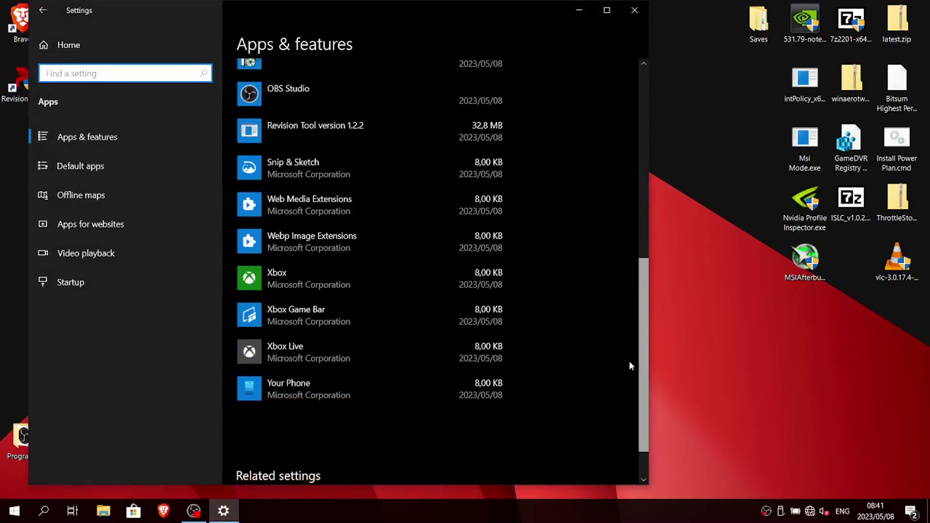
pyautogui.scroll(10, 629, 360)
pyautogui.click(42, 10)
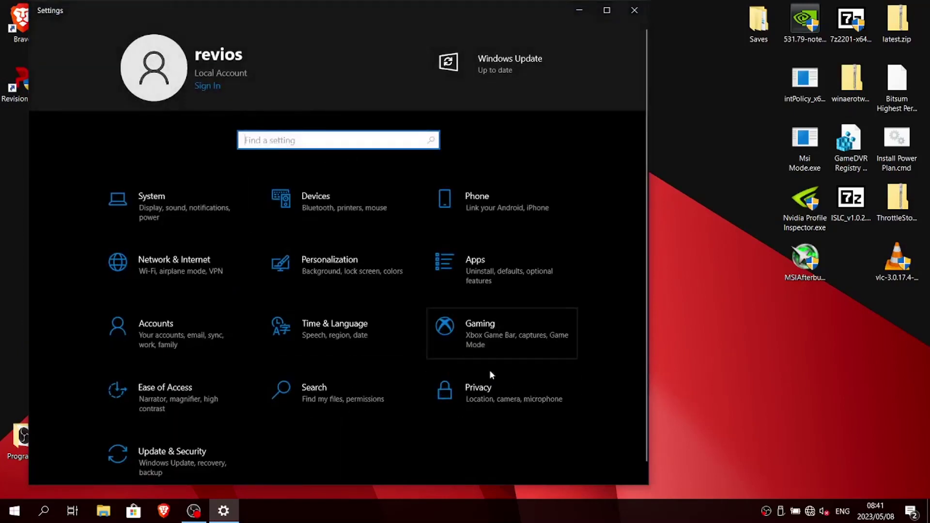
pyautogui.click(634, 12)
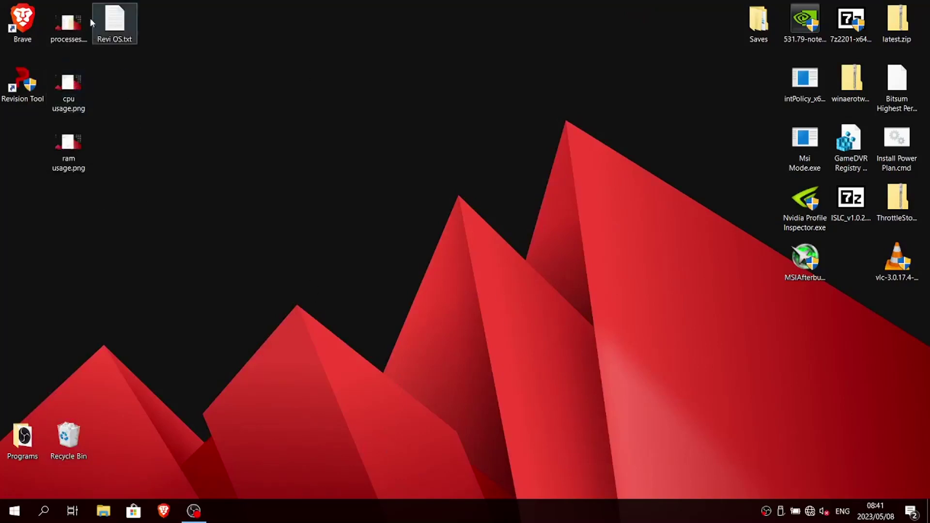
pyautogui.click(70, 37)
pyautogui.doubleClick(69, 35)
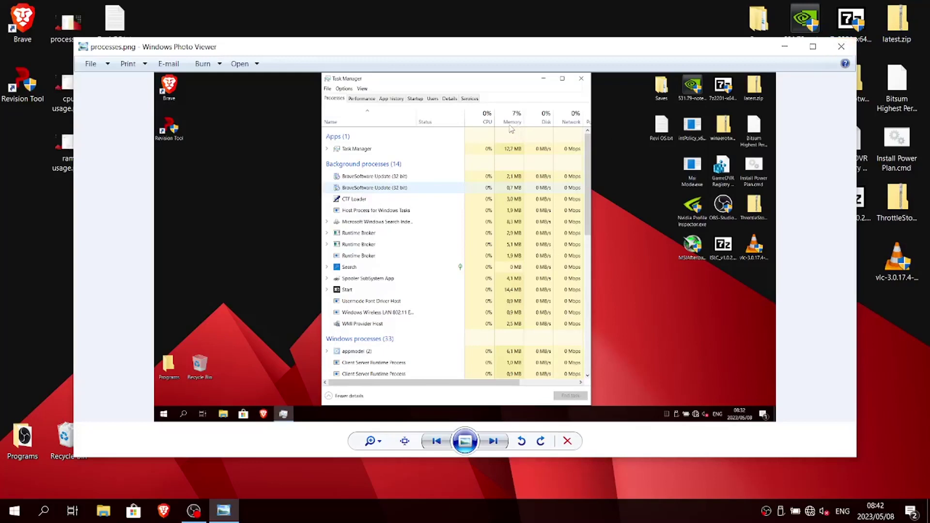
pyautogui.click(842, 46)
pyautogui.doubleClick(79, 88)
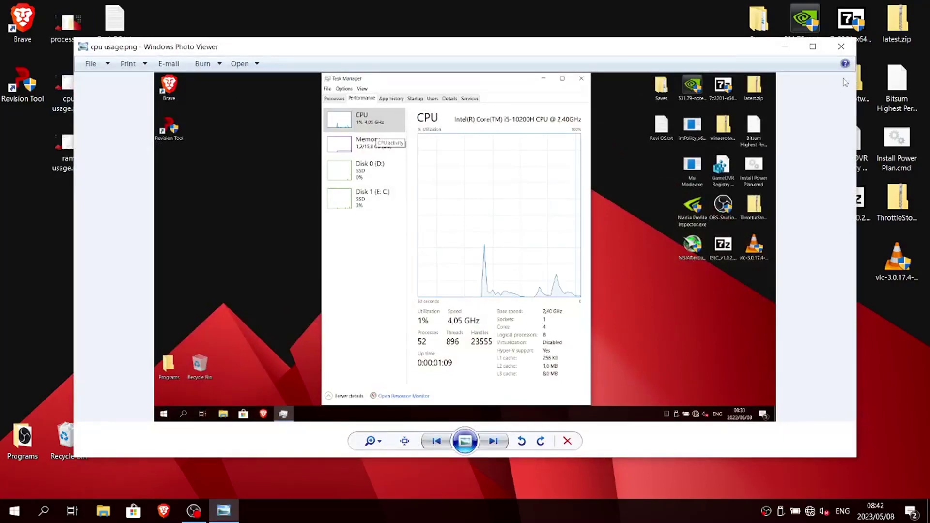
pyautogui.click(846, 46)
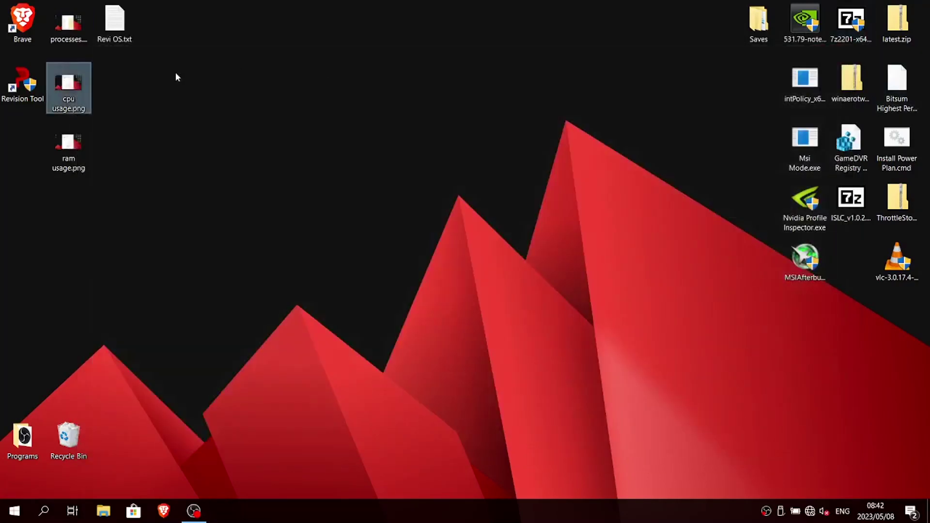
pyautogui.doubleClick(77, 143)
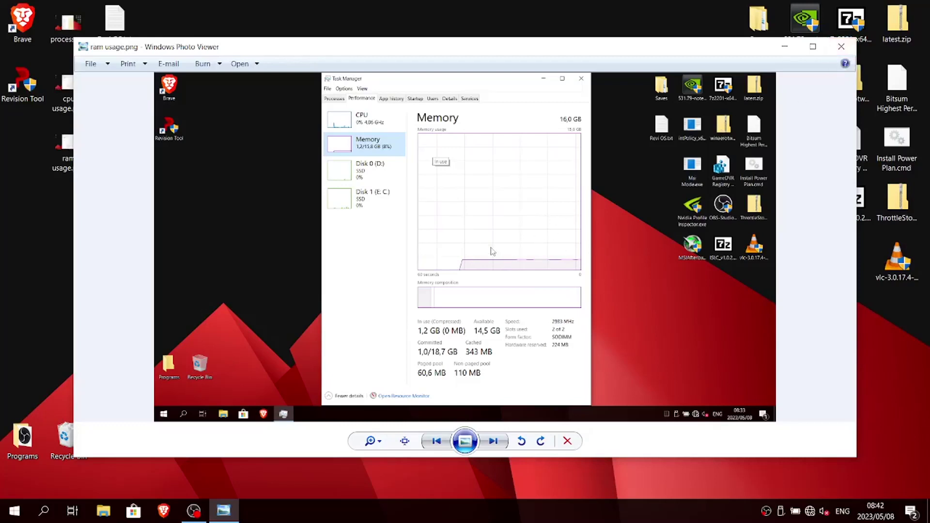
pyautogui.click(841, 46)
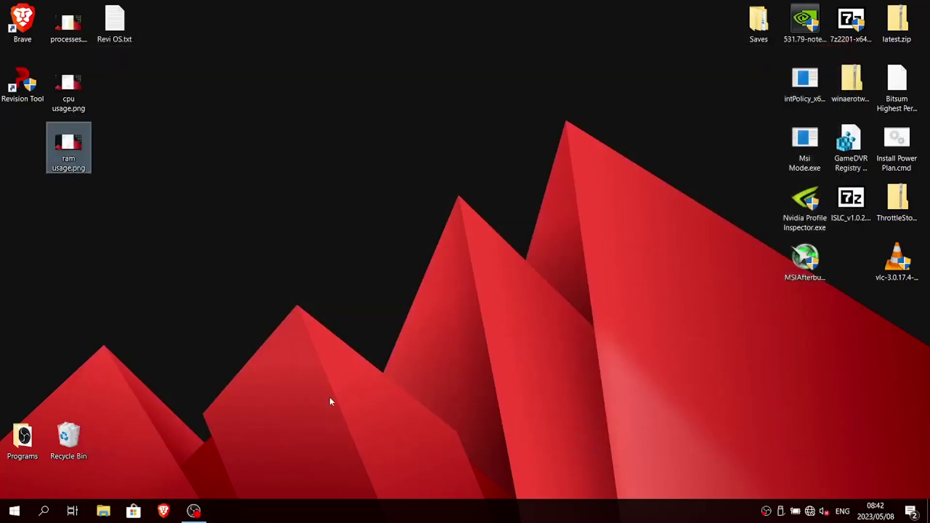
pyautogui.click(103, 511)
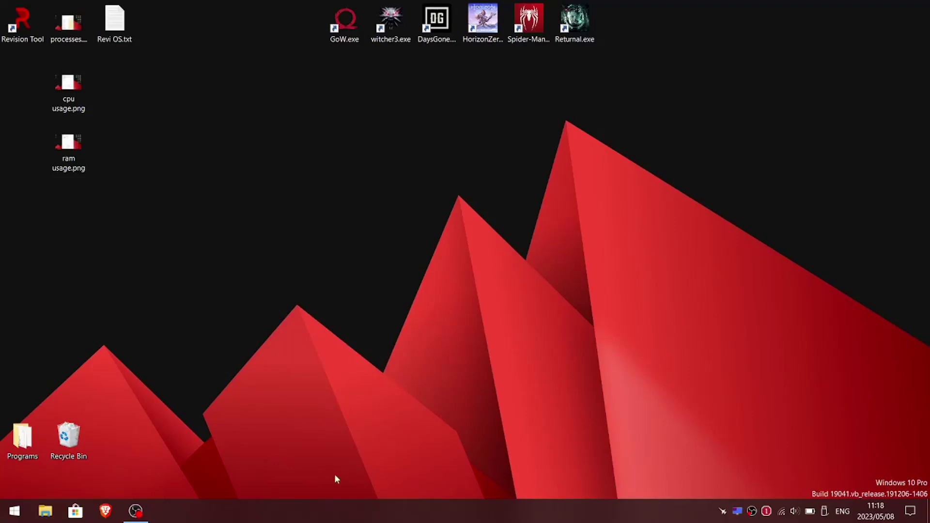
# Open Revi OS.txt and highlight Returnal's 82 (51), driver 531.79, total 440 and average 73,33.
pyautogui.doubleClick(133, 22)
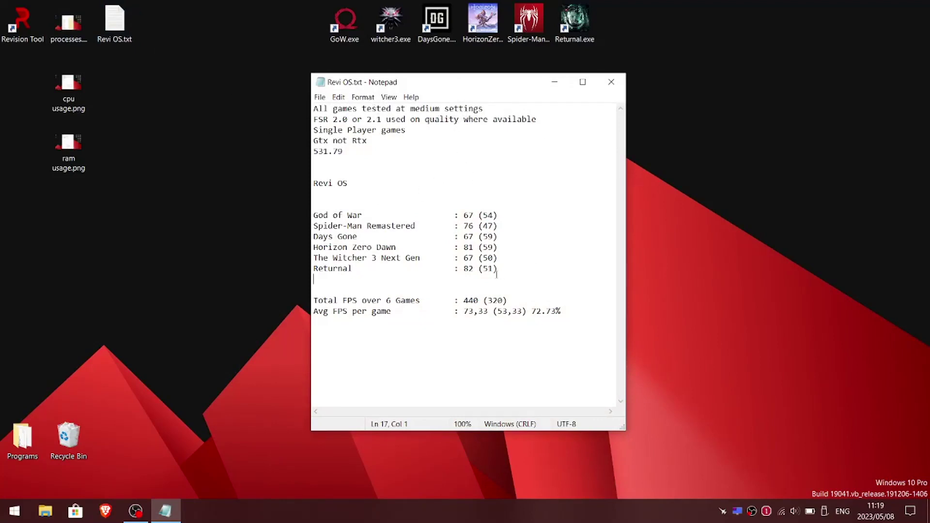
pyautogui.moveTo(497, 269); pyautogui.dragTo(301, 269)
pyautogui.moveTo(460, 119); pyautogui.dragTo(419, 119)
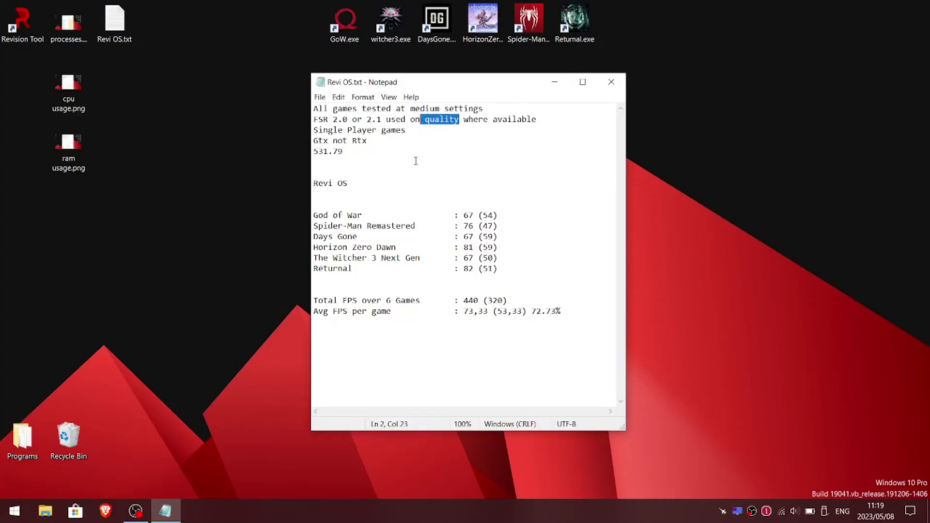
pyautogui.moveTo(502, 269); pyautogui.dragTo(441, 269)
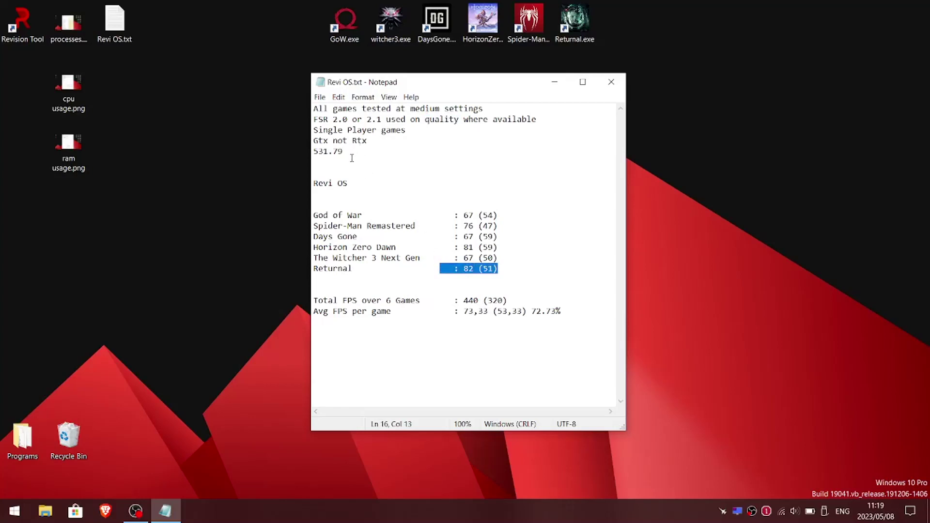
pyautogui.moveTo(346, 151); pyautogui.dragTo(311, 151)
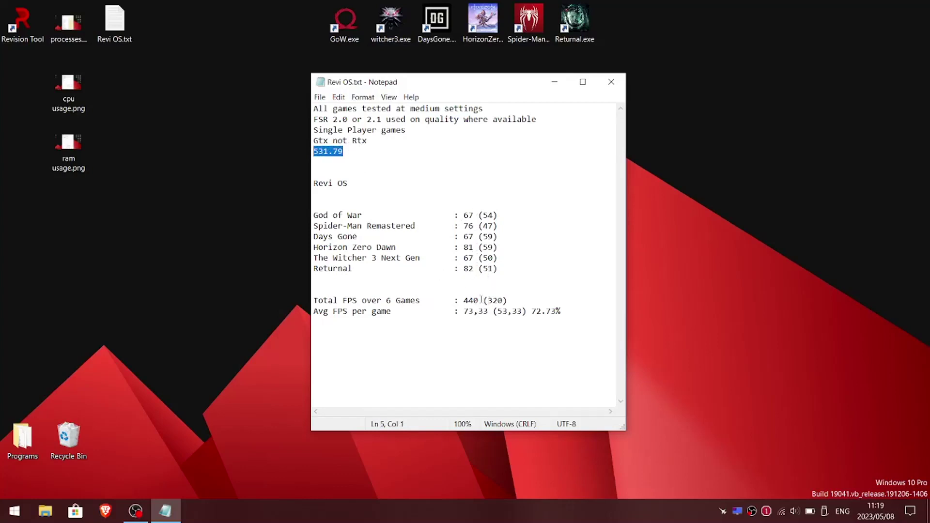
pyautogui.moveTo(479, 301); pyautogui.dragTo(463, 301)
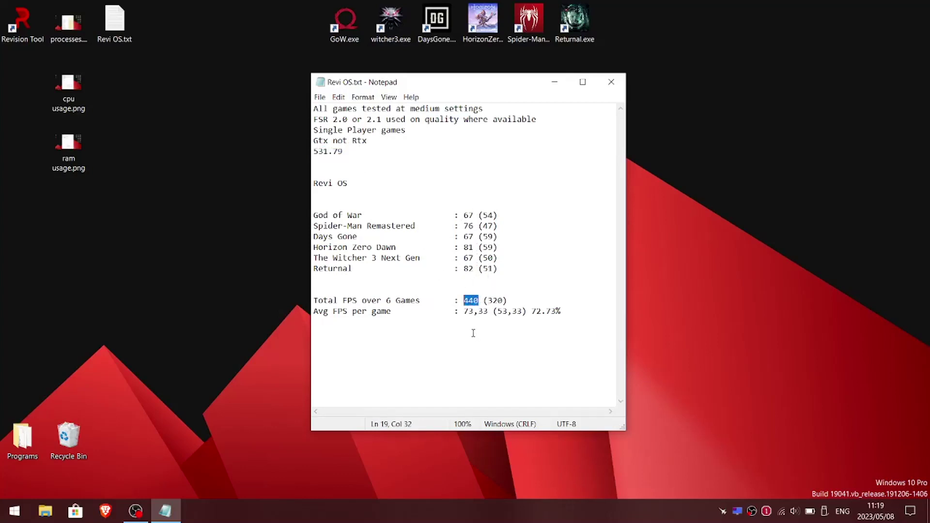
pyautogui.moveTo(489, 312); pyautogui.dragTo(463, 313)
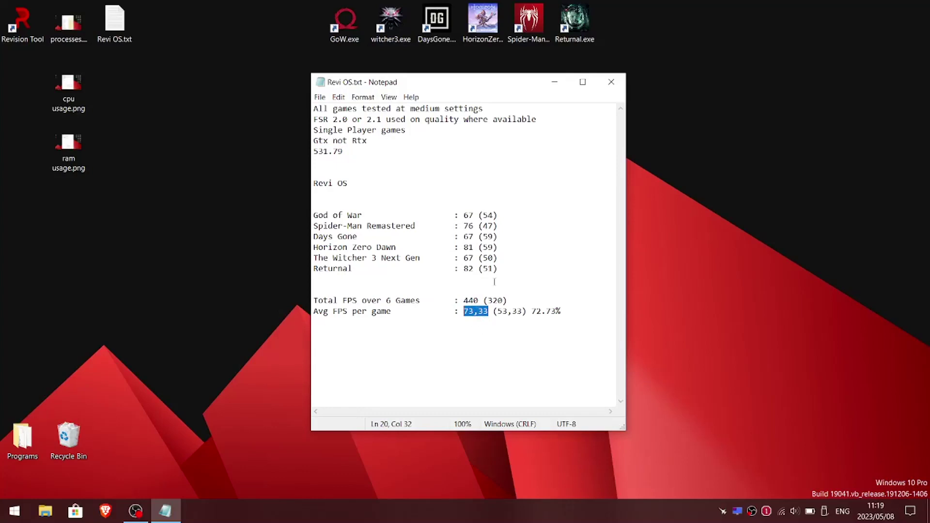
# Highlight God of War's (54) value and Spider-Man's 47 result in the notes.
pyautogui.click(458, 174)
pyautogui.moveTo(498, 216); pyautogui.dragTo(479, 215)
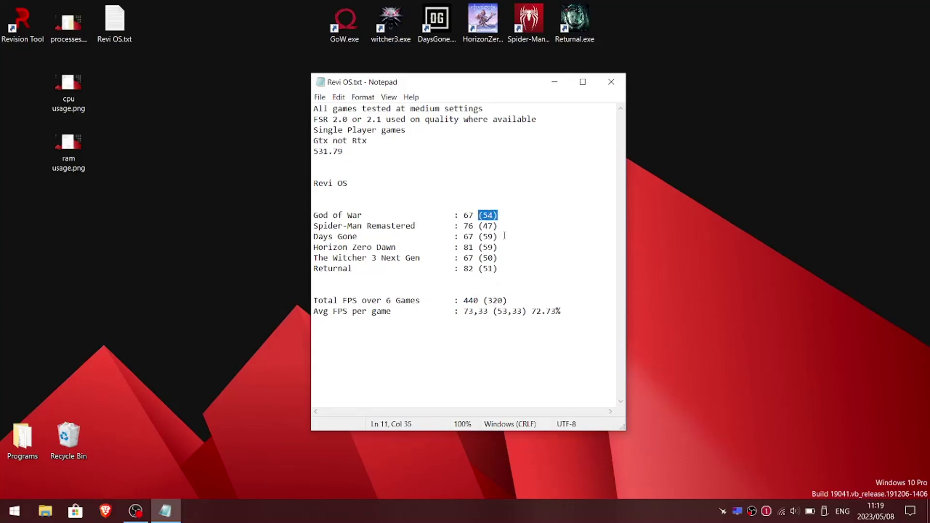
pyautogui.click(521, 208)
pyautogui.moveTo(495, 226); pyautogui.dragTo(483, 225)
pyautogui.moveTo(492, 215); pyautogui.dragTo(483, 215)
pyautogui.press('Up')
pyautogui.moveTo(496, 215); pyautogui.dragTo(479, 215)
# Highlight Spider-Man Remastered, The Witcher 3 and Returnal results, and the (320) total.
pyautogui.moveTo(406, 227); pyautogui.dragTo(323, 227)
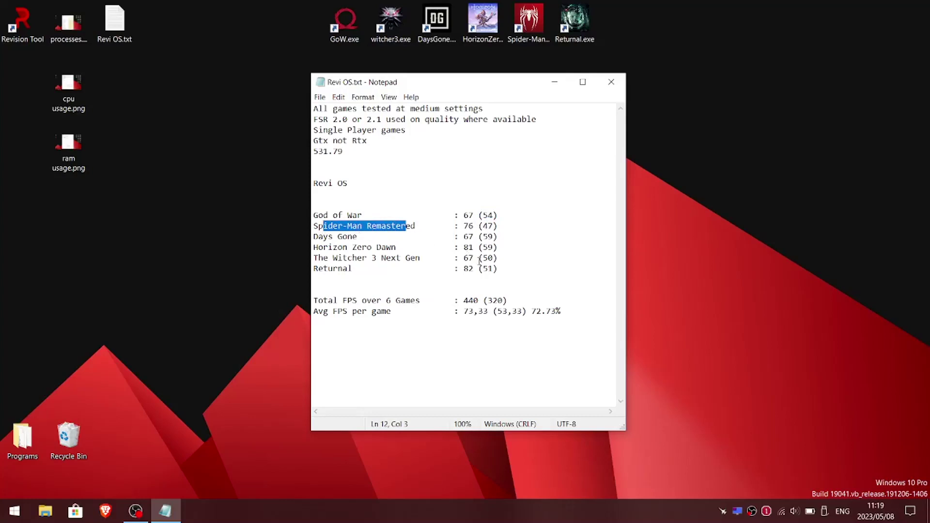
pyautogui.moveTo(498, 269); pyautogui.dragTo(396, 257)
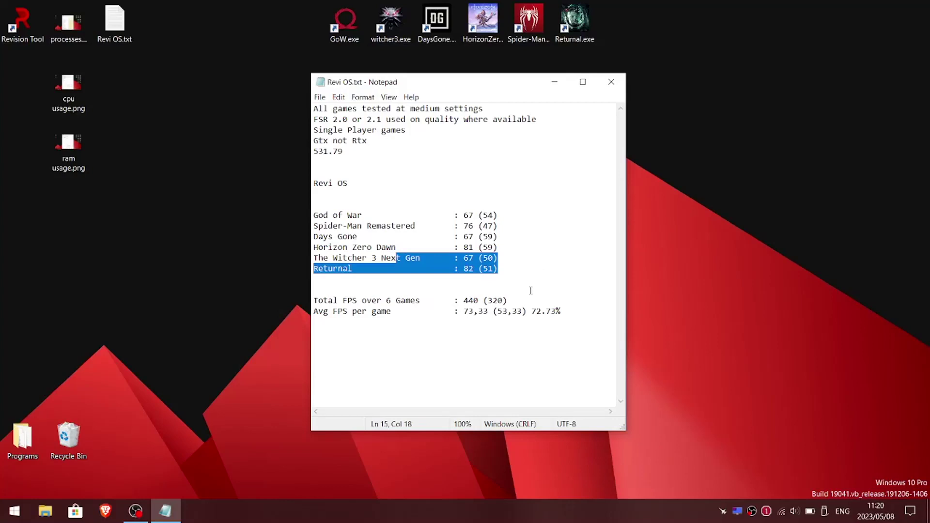
pyautogui.moveTo(513, 300); pyautogui.dragTo(483, 300)
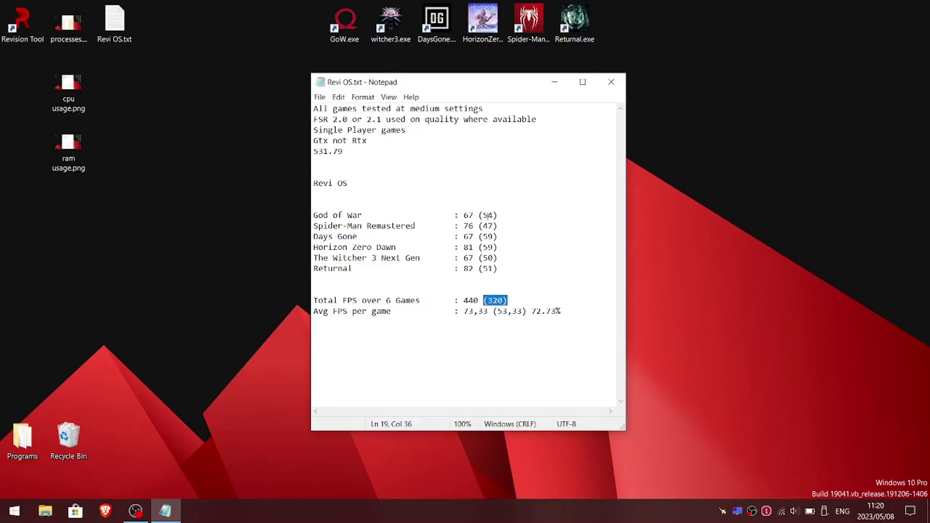
pyautogui.moveTo(498, 226); pyautogui.dragTo(474, 216)
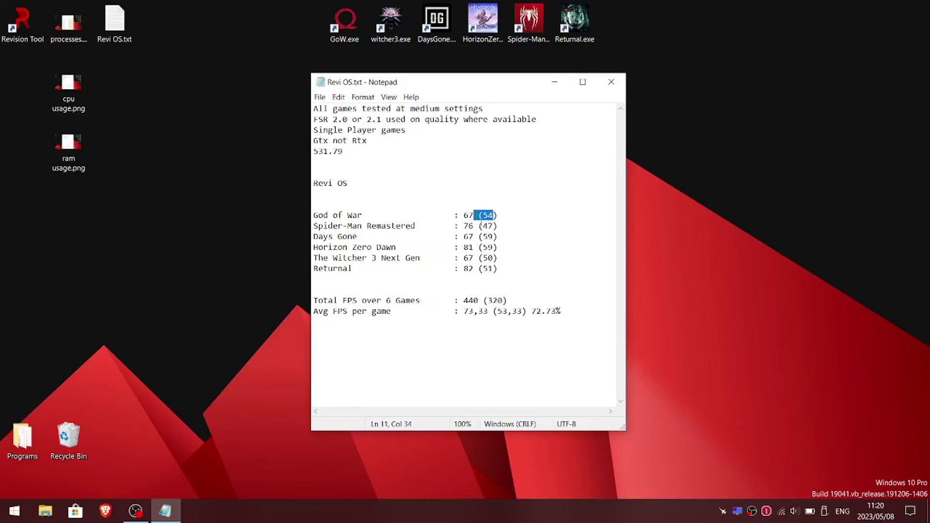
pyautogui.click(540, 275)
# Close the Revi OS.txt Notepad window to reveal the bare desktop.
pyautogui.click(614, 83)
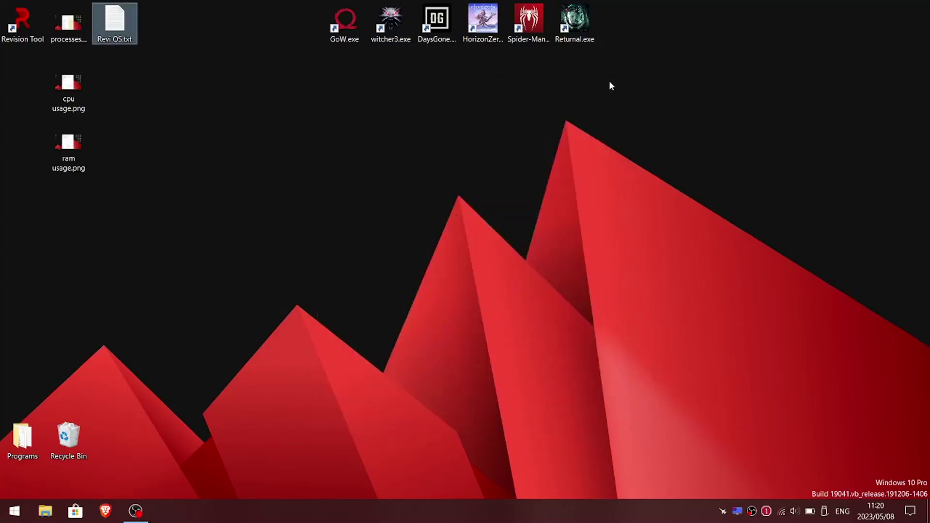